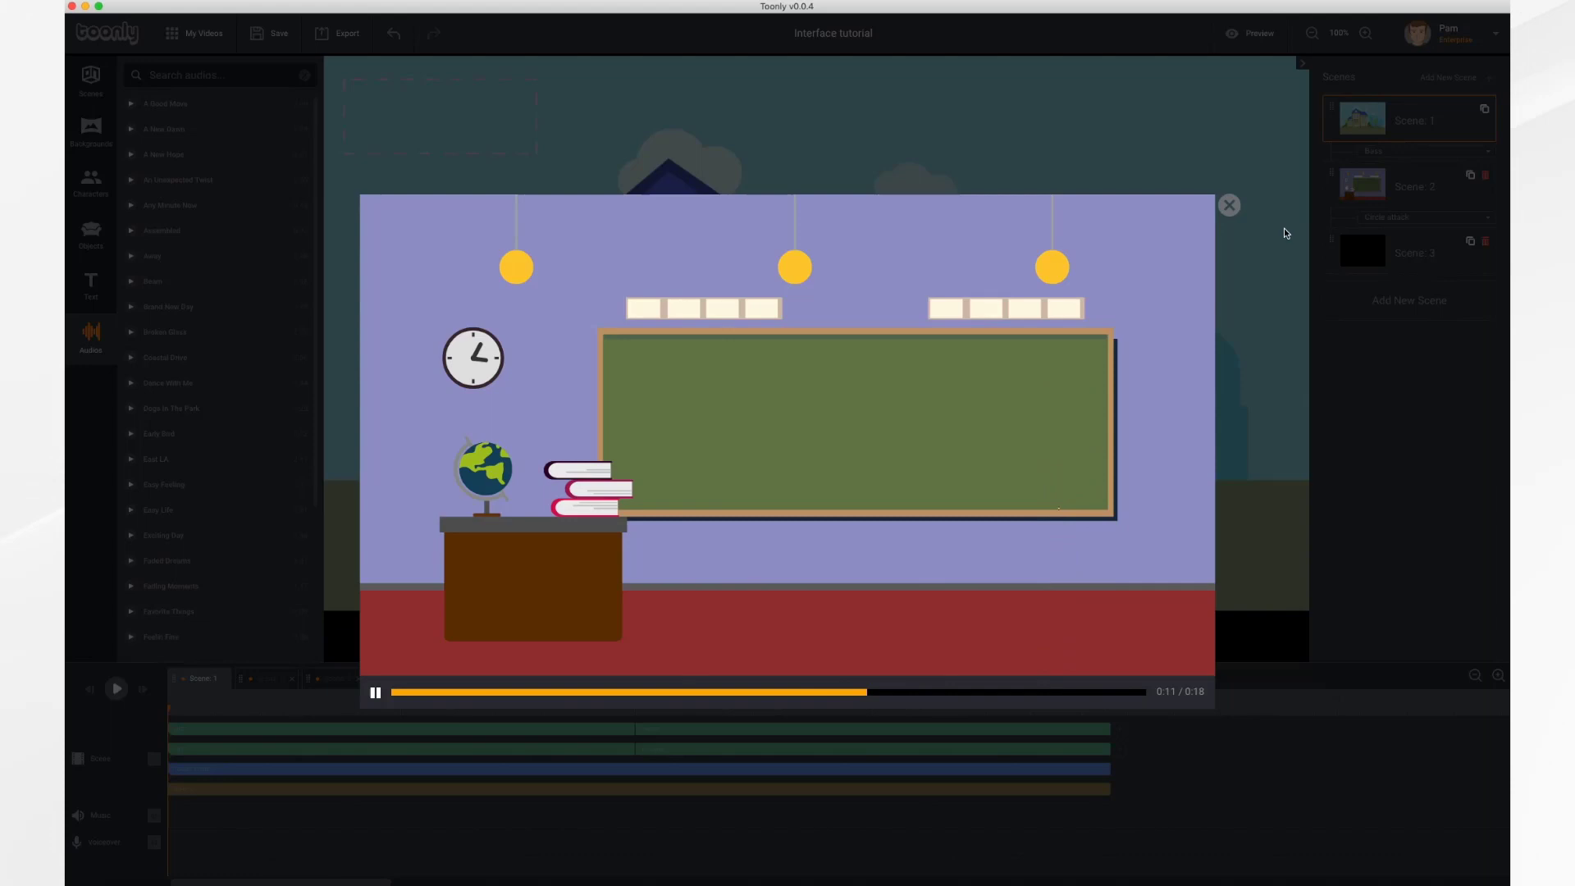
Close the preview and start editing the project title to read 'Interface tutorial video'.
{"action": "left_click", "coordinate": [1229, 206]}
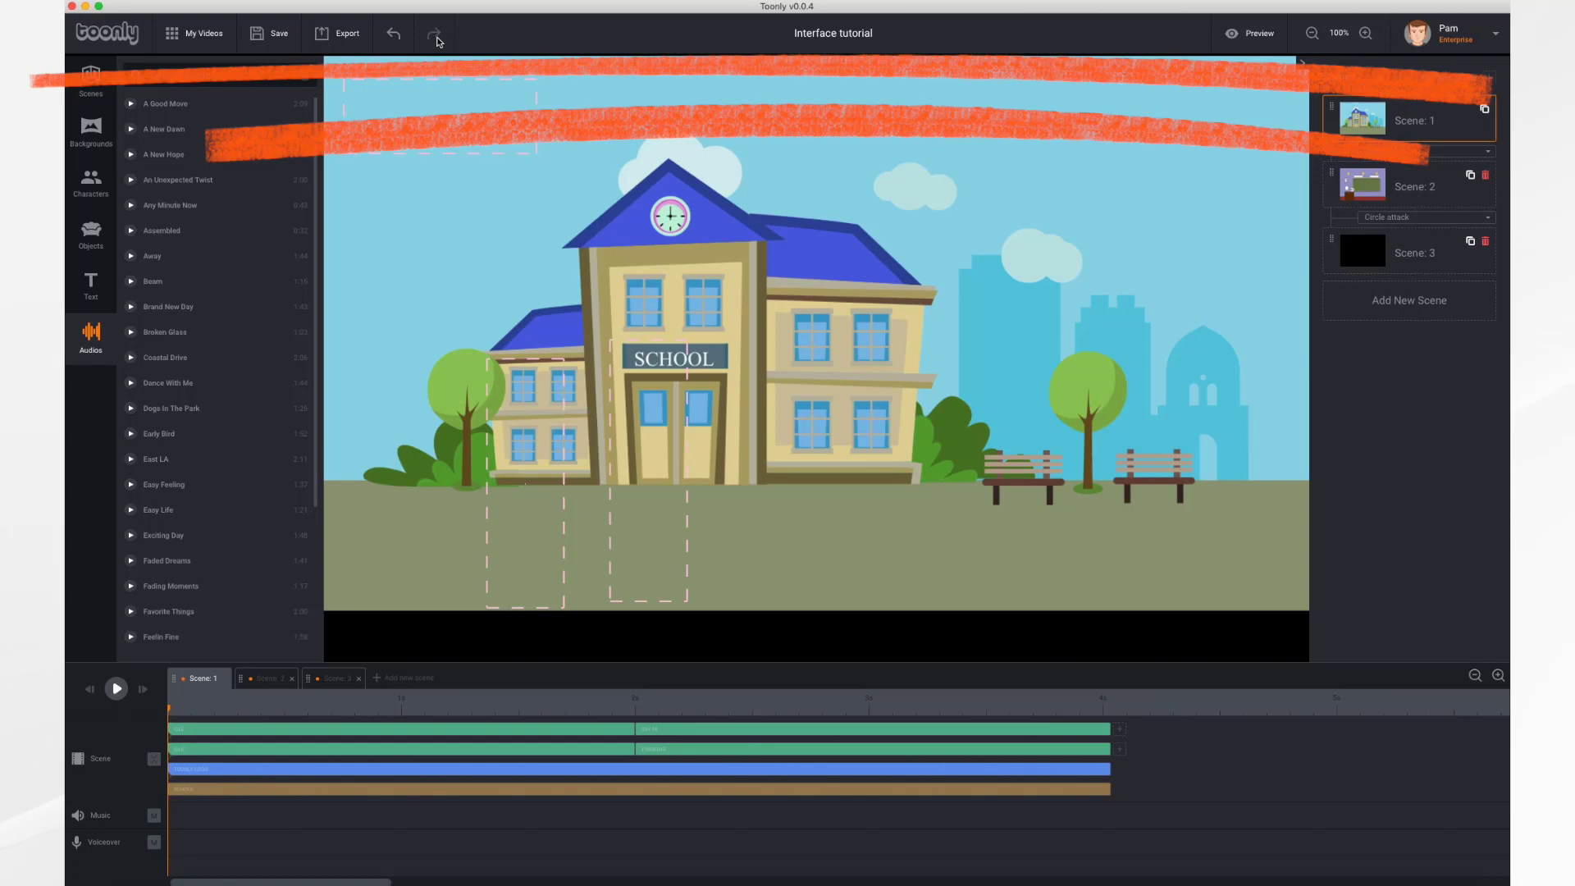
{"action": "left_click", "coordinate": [869, 41]}
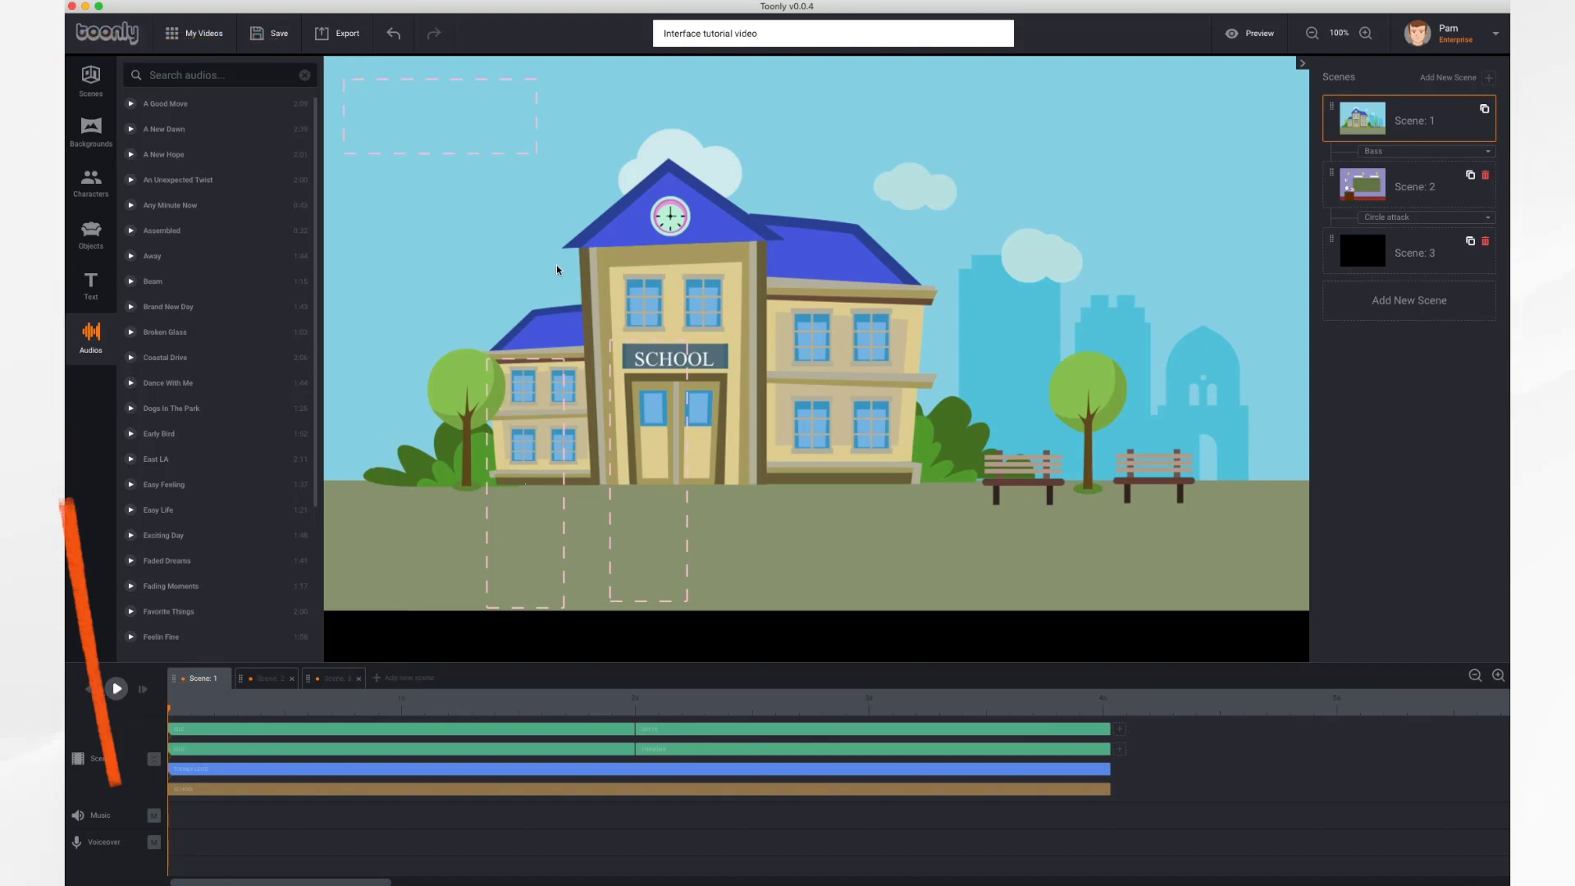
{"action": "left_click", "coordinate": [88, 78]}
{"action": "left_click", "coordinate": [86, 126]}
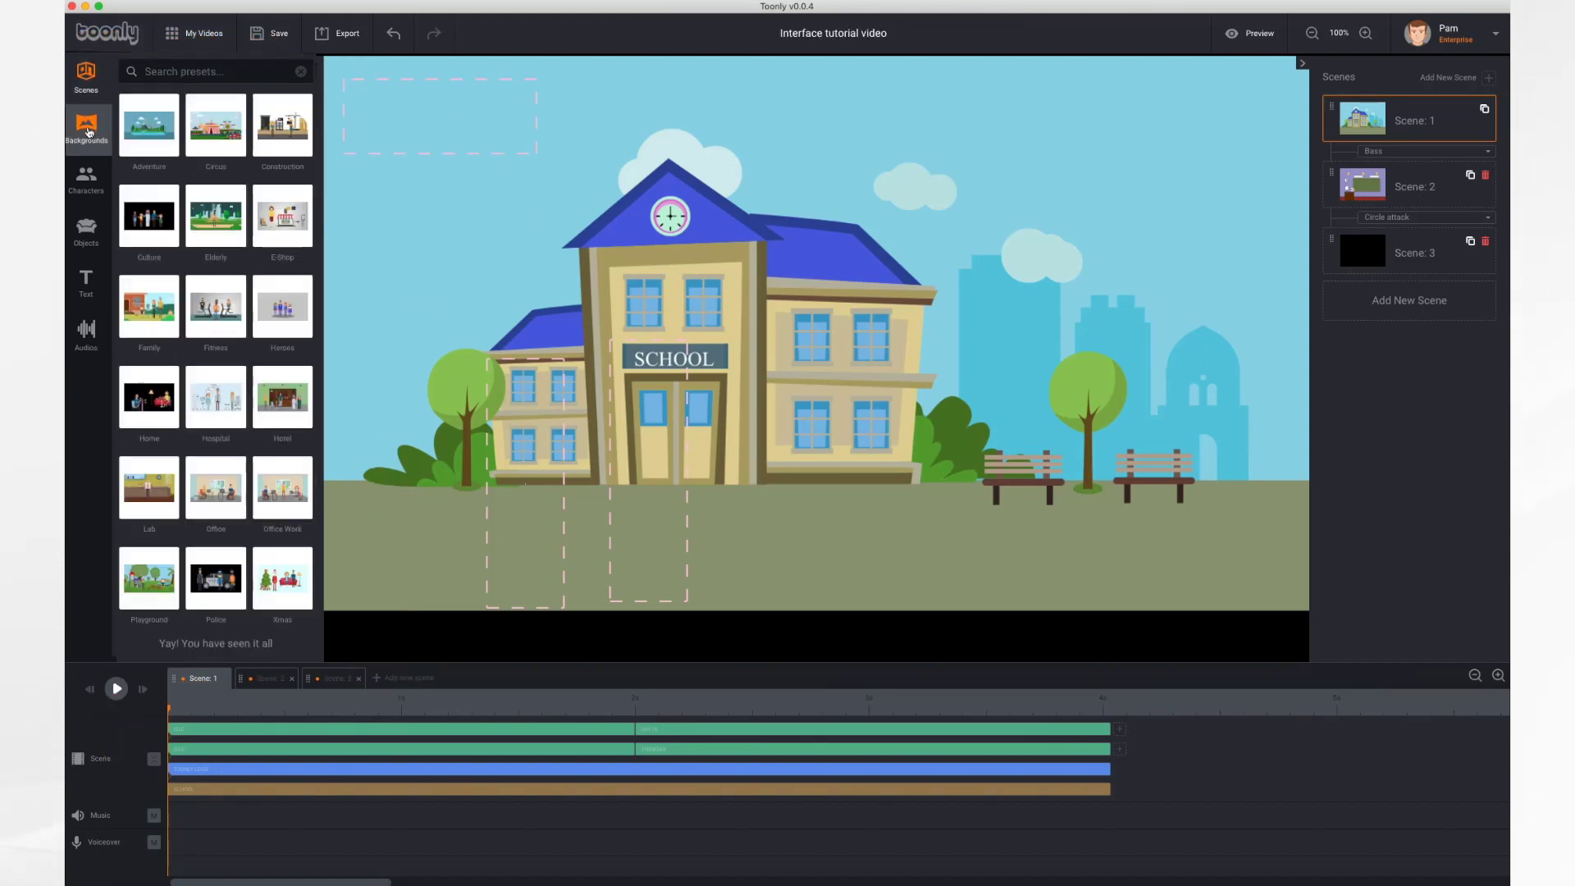
{"action": "left_click", "coordinate": [89, 129]}
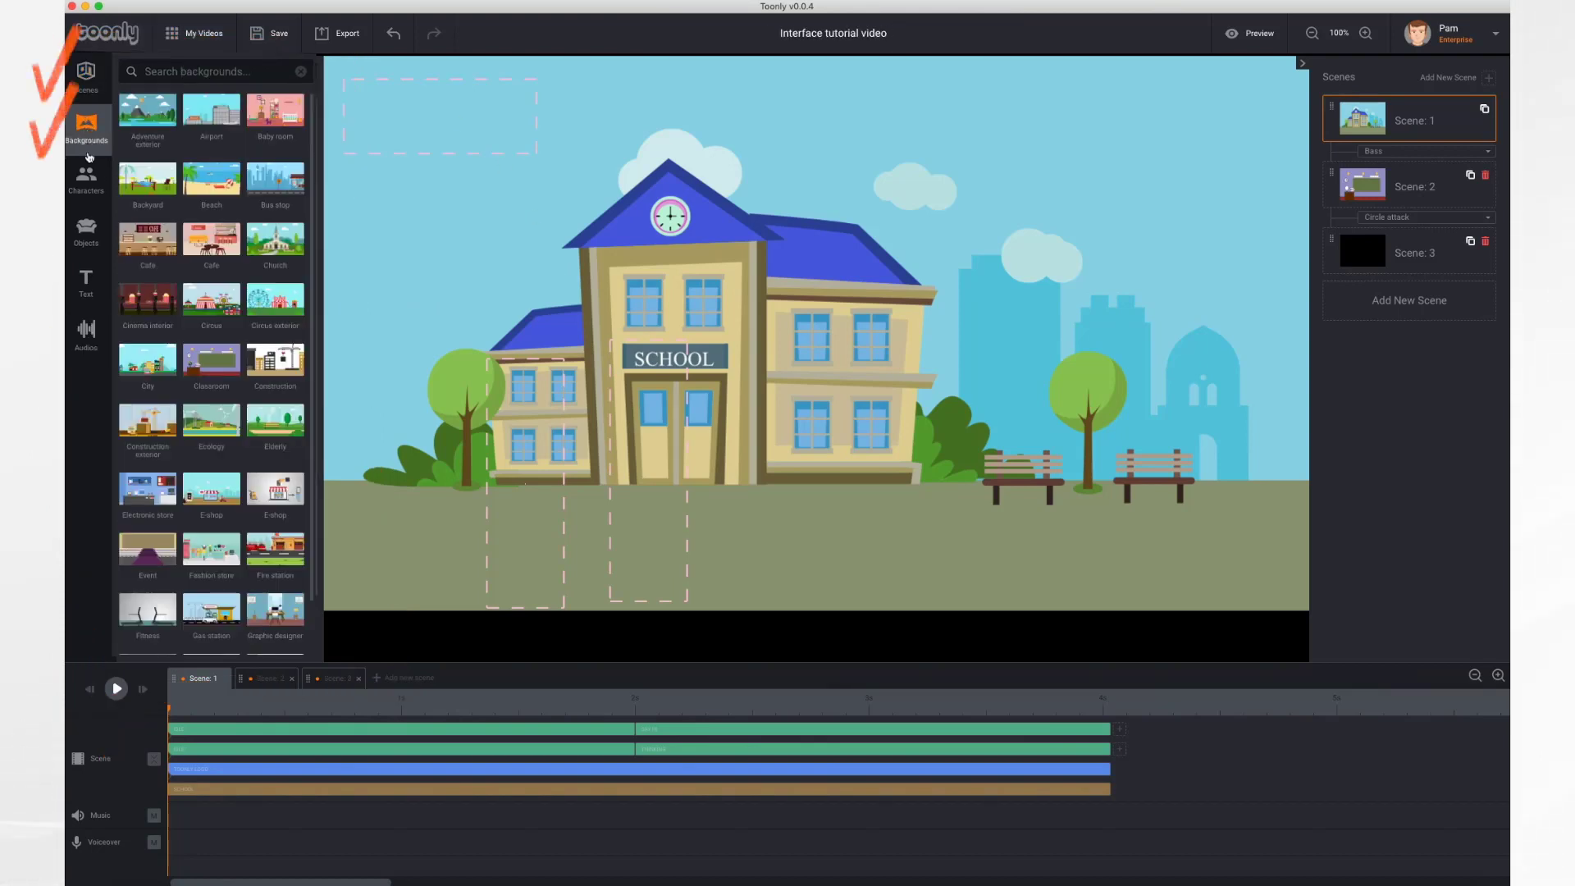
{"action": "left_click", "coordinate": [86, 182]}
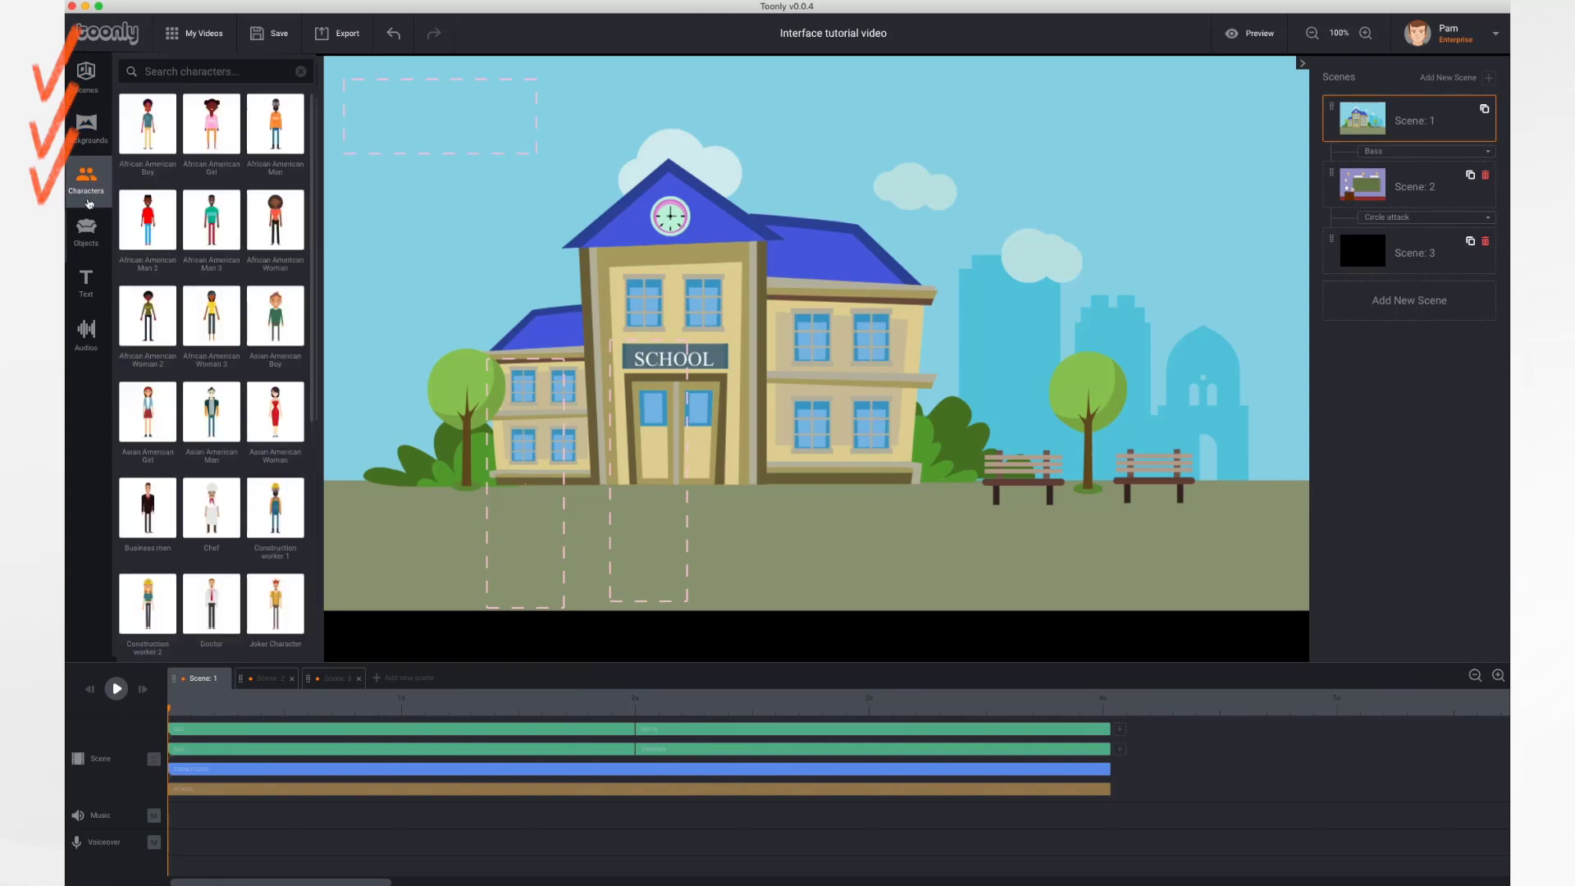
{"action": "left_click", "coordinate": [86, 226]}
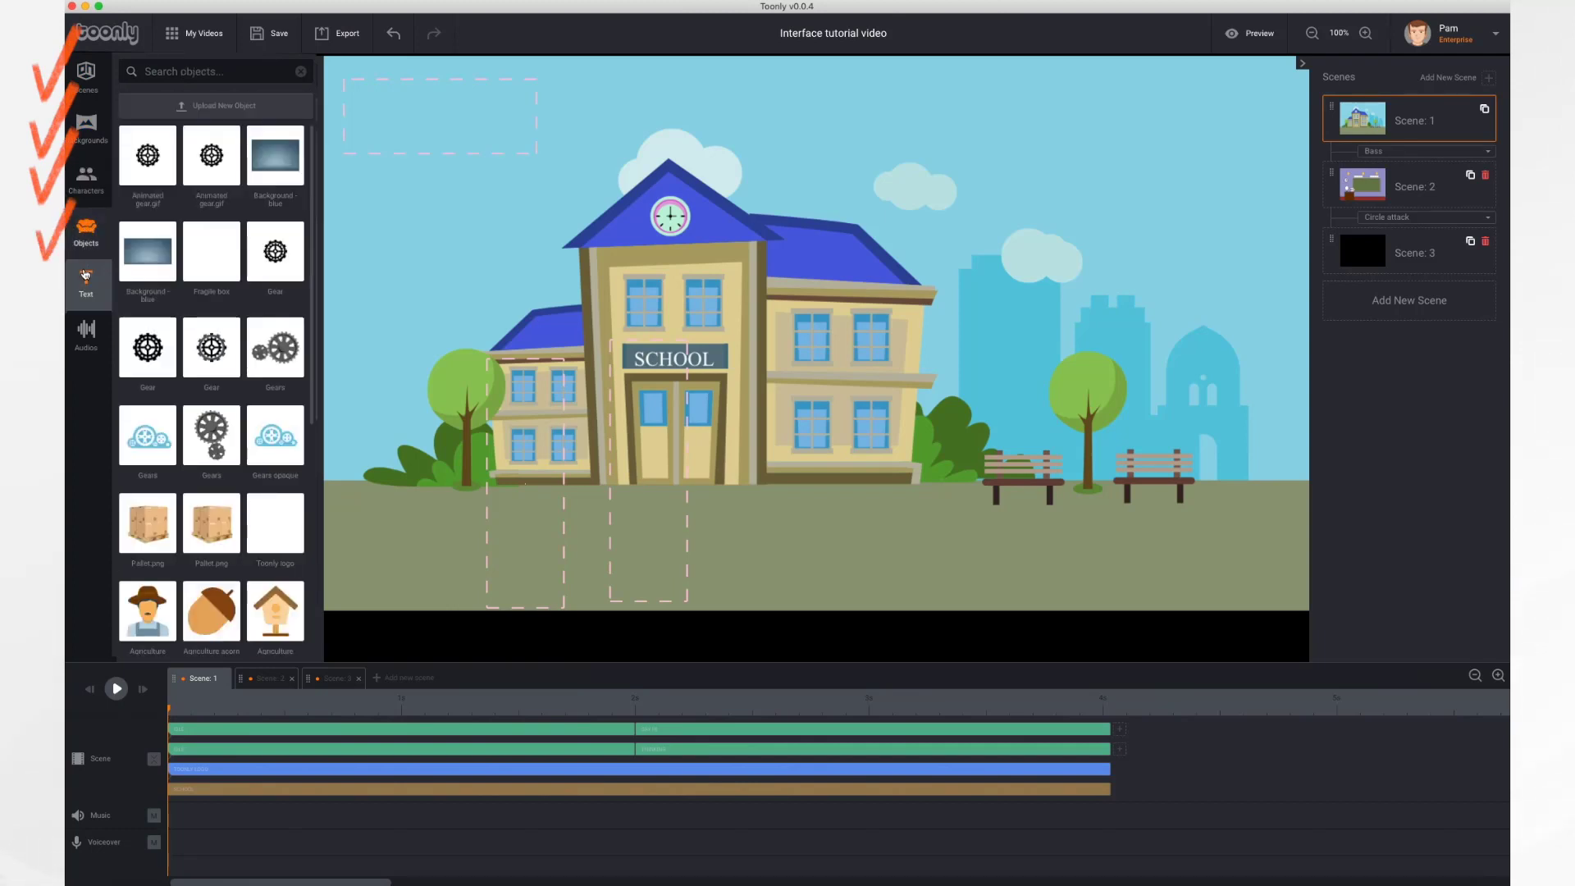
{"action": "left_click", "coordinate": [89, 283]}
{"action": "left_click", "coordinate": [91, 338]}
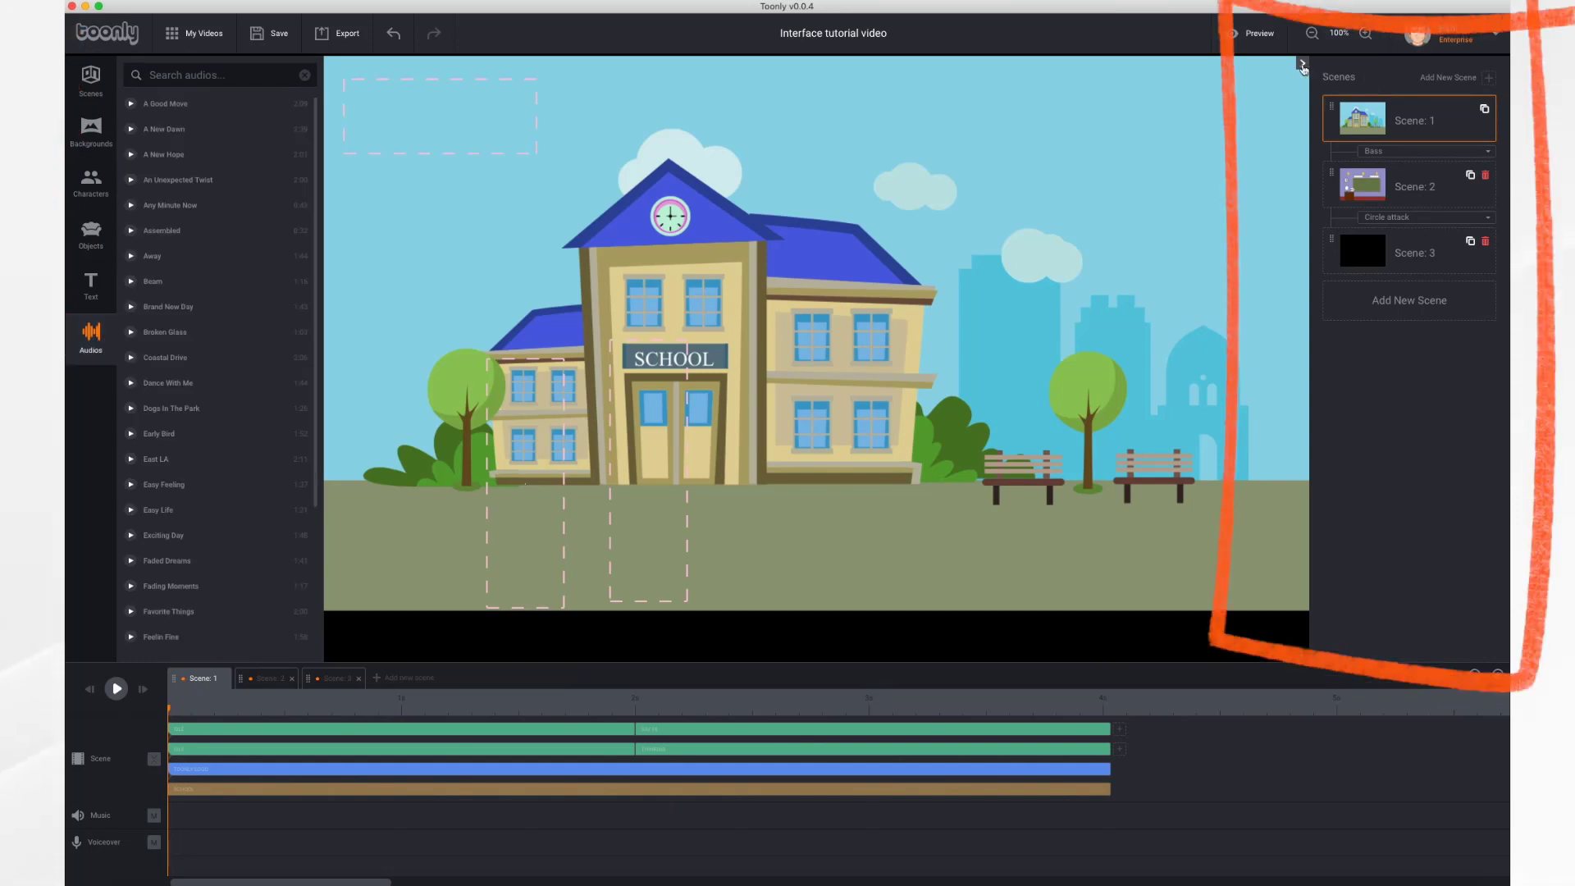
{"action": "left_click", "coordinate": [1300, 62]}
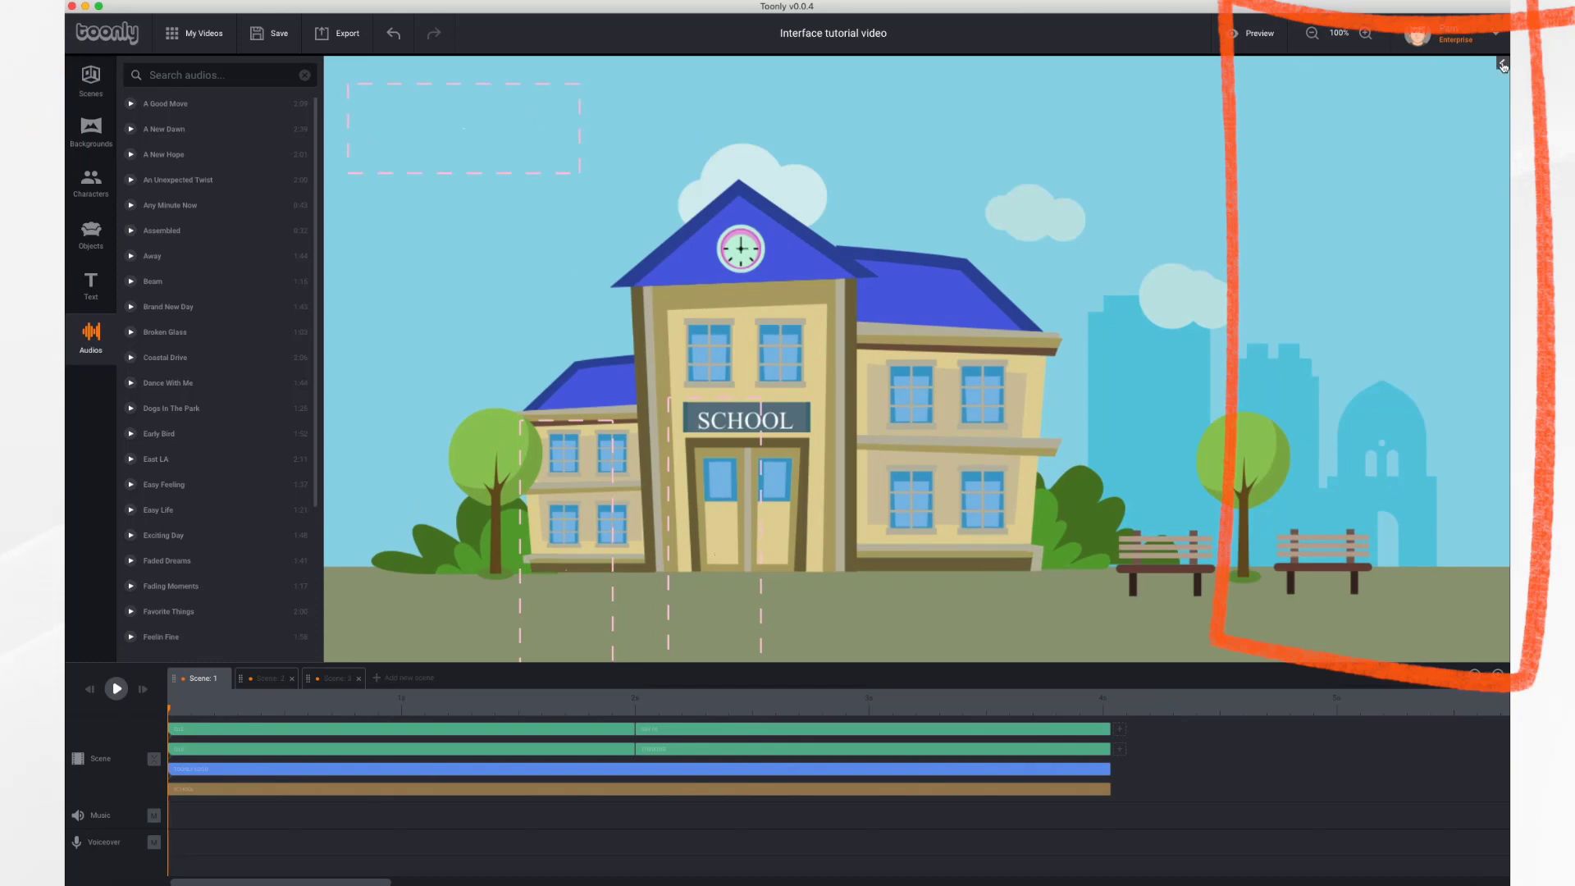
{"action": "left_click", "coordinate": [1502, 64]}
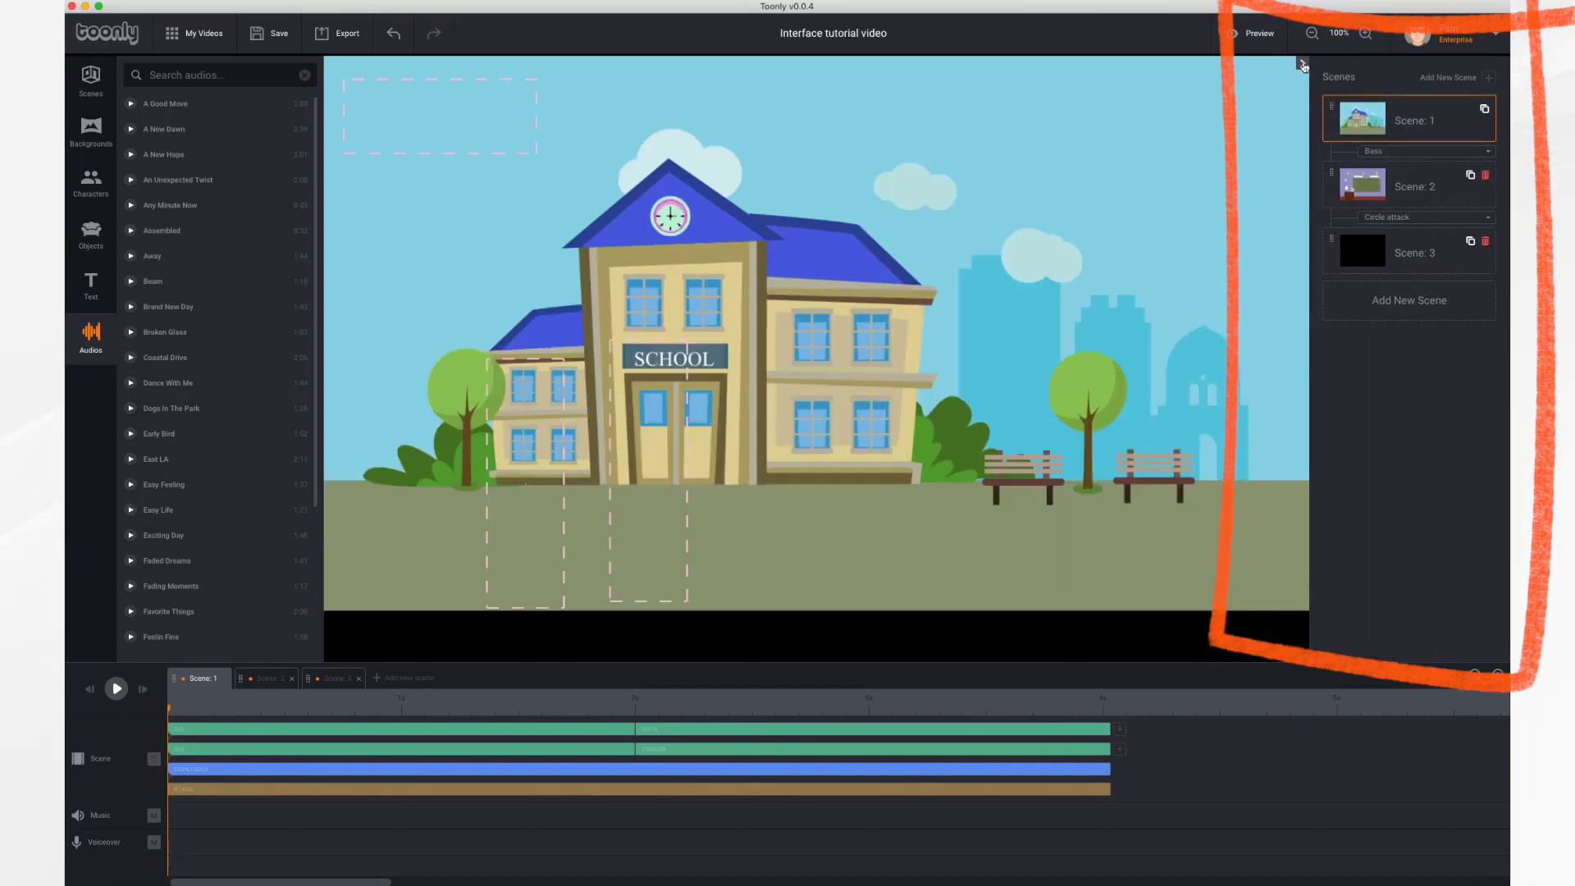
{"action": "left_click", "coordinate": [1303, 63]}
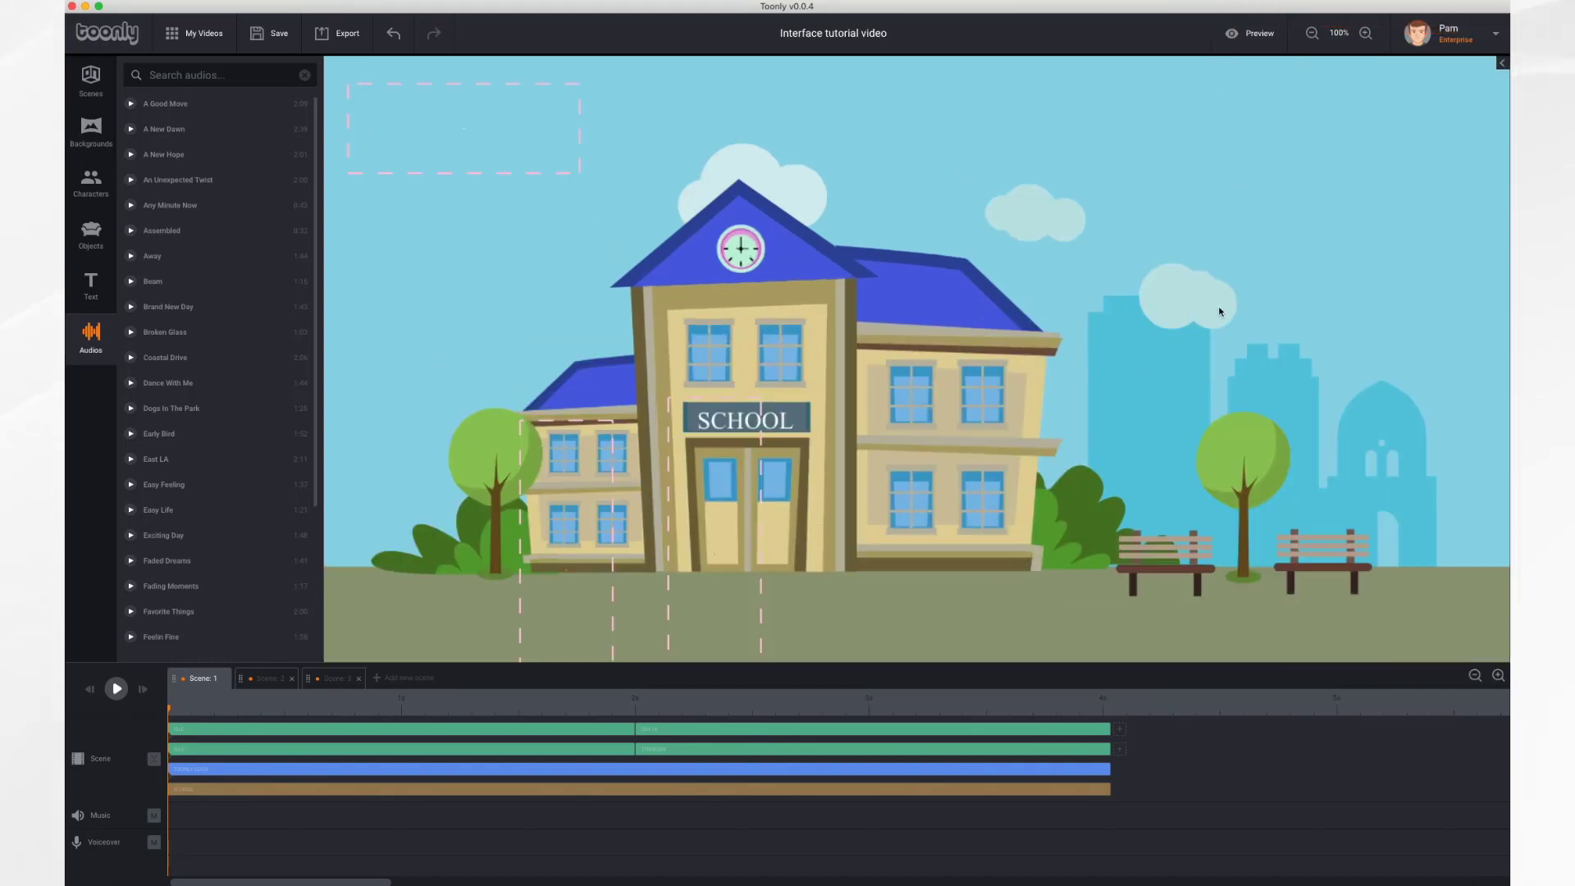
{"action": "left_click", "coordinate": [1502, 63]}
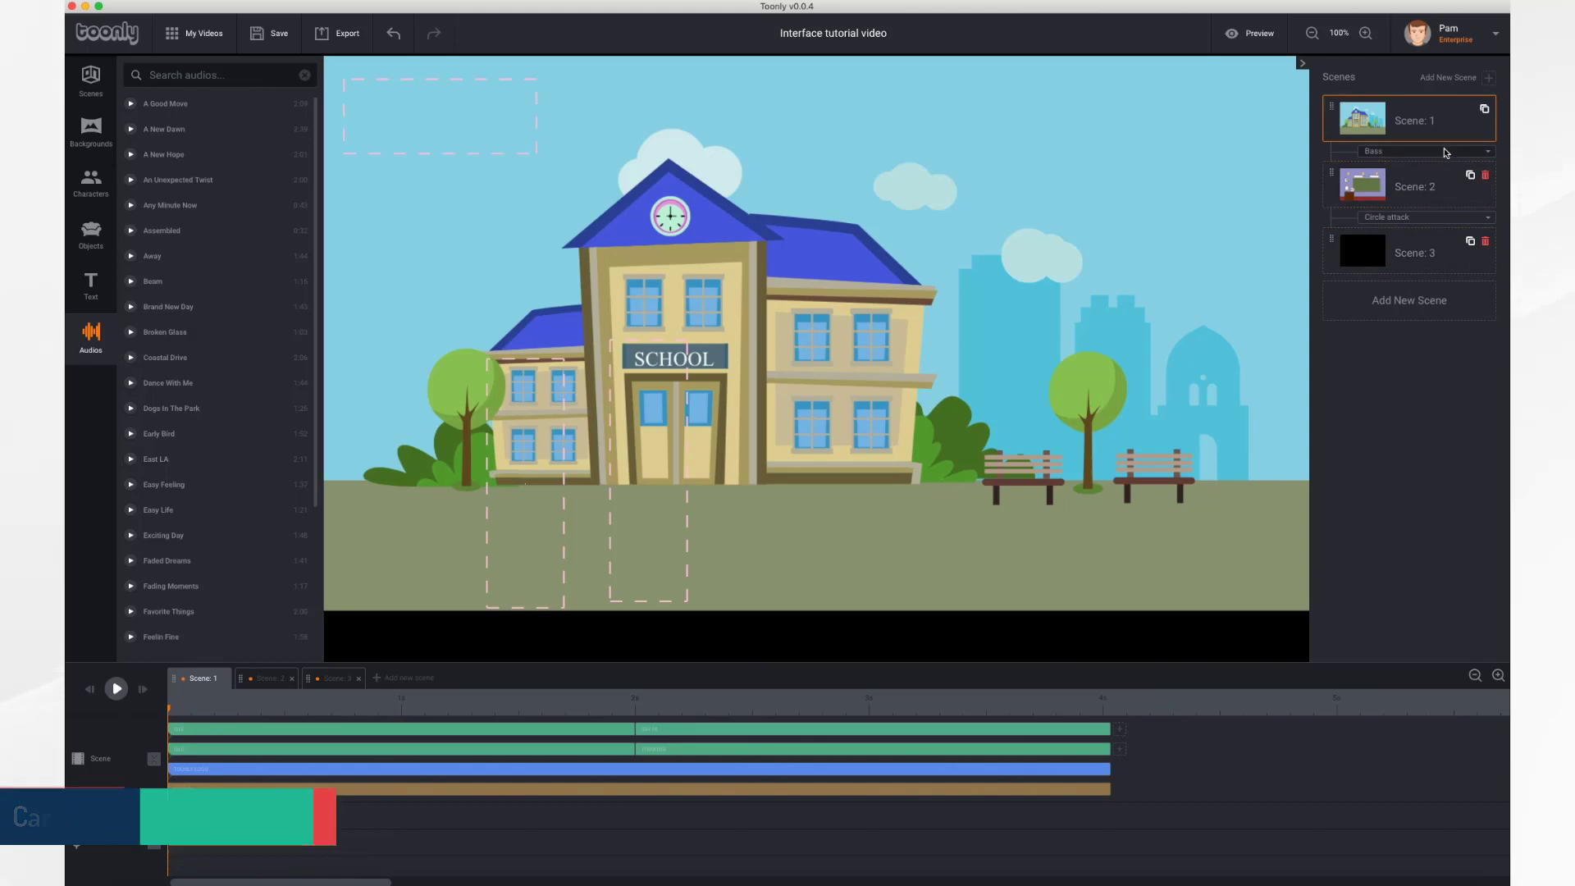
In the Scenes panel, choose Arrows right after Scene 1 and Collapsing circles after Scene 2.
{"action": "left_click", "coordinate": [1445, 153]}
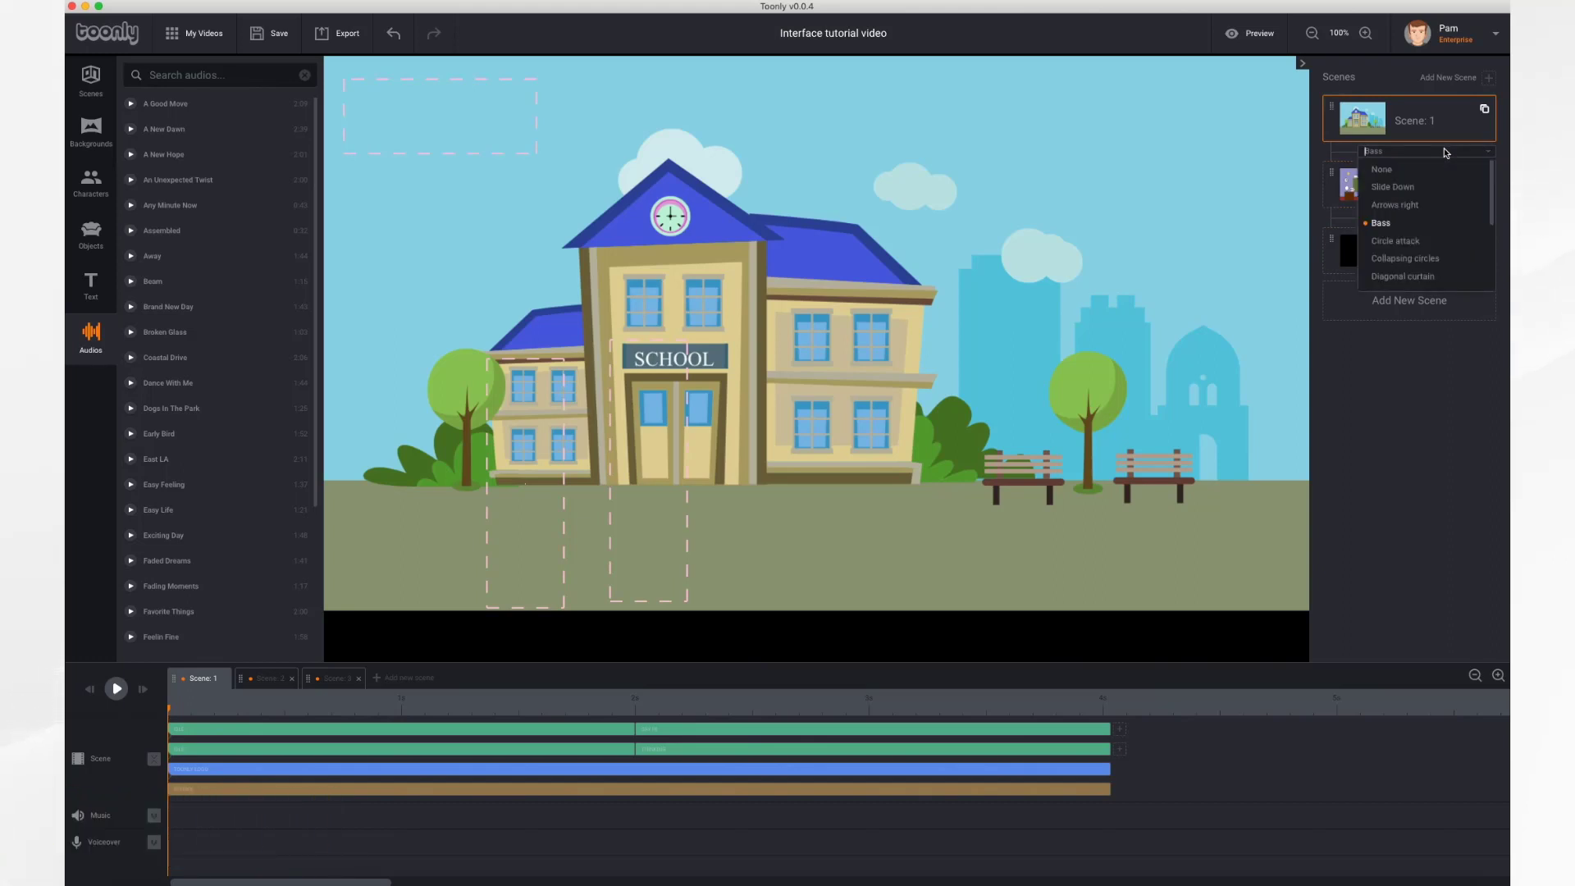
{"action": "left_click", "coordinate": [1395, 205]}
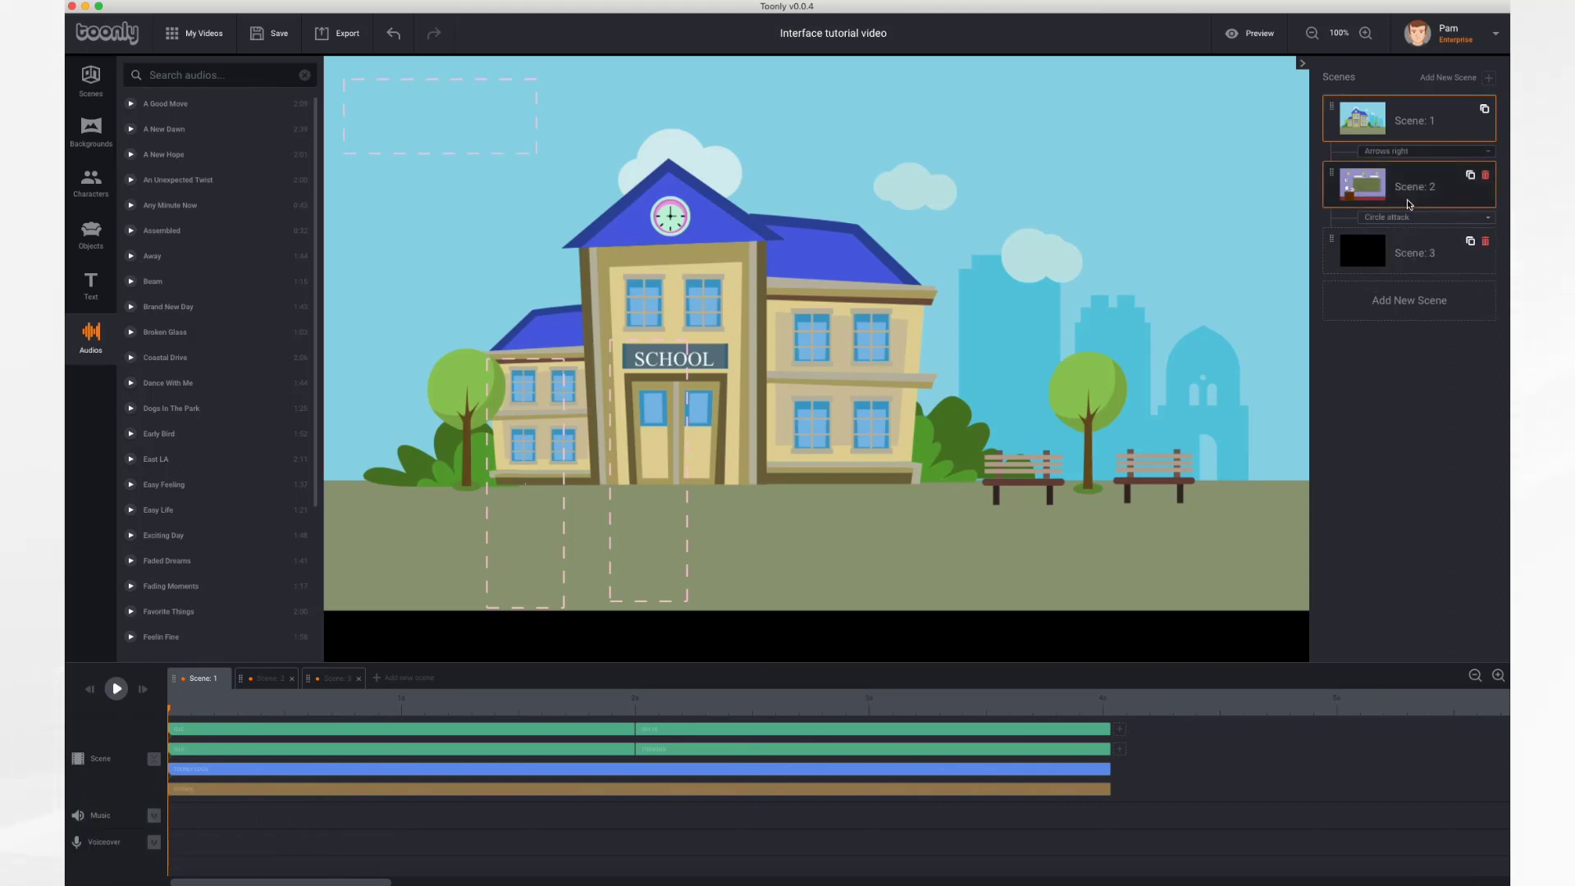
{"action": "left_click", "coordinate": [1454, 218]}
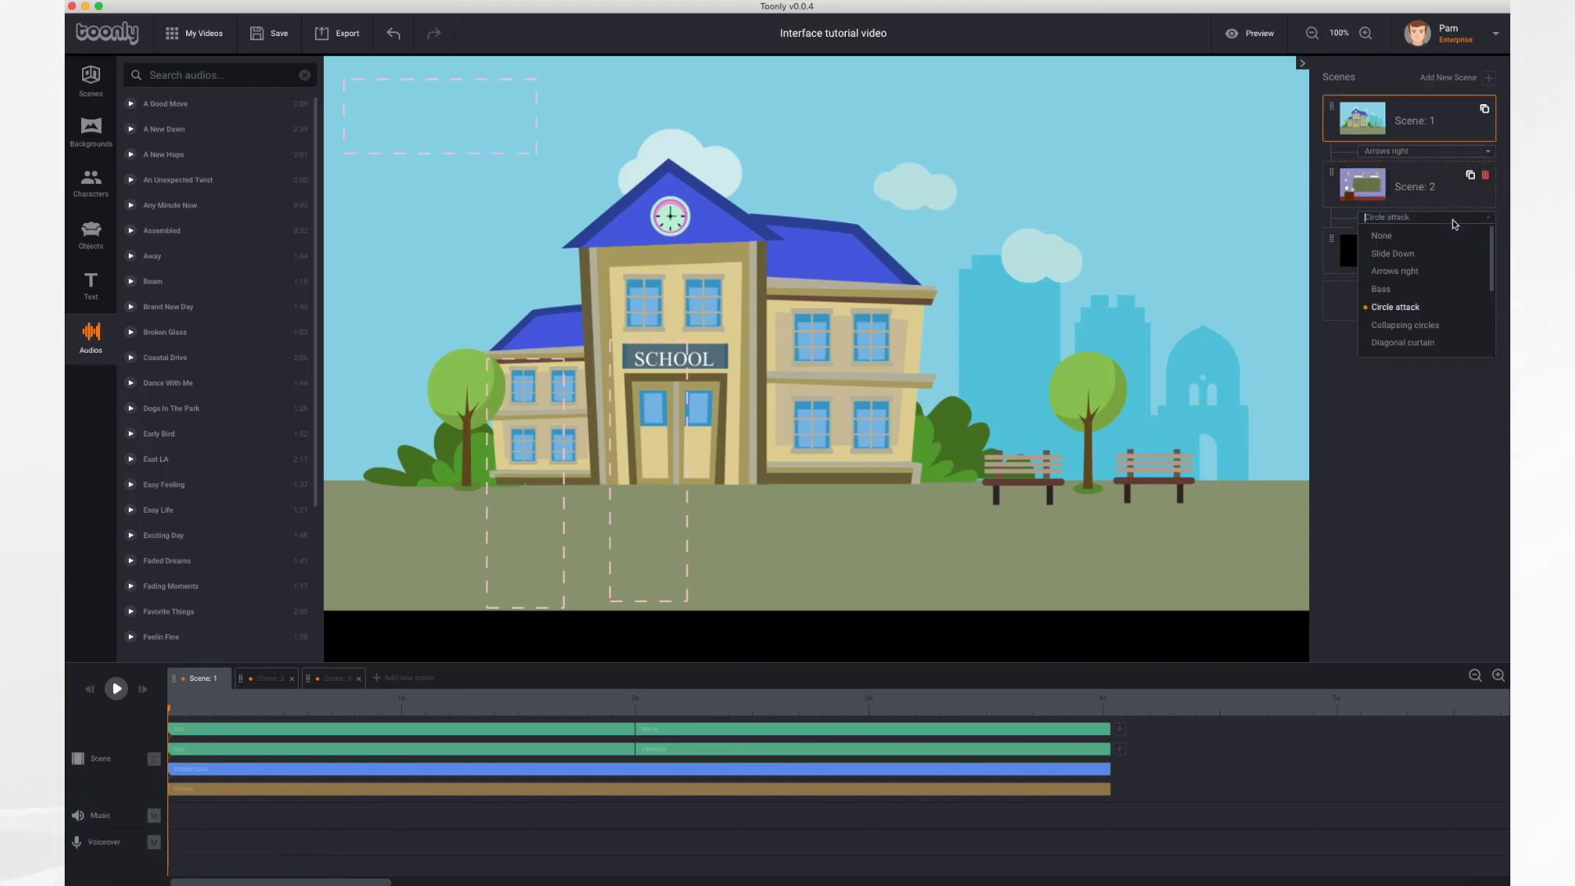
{"action": "left_click", "coordinate": [1410, 327]}
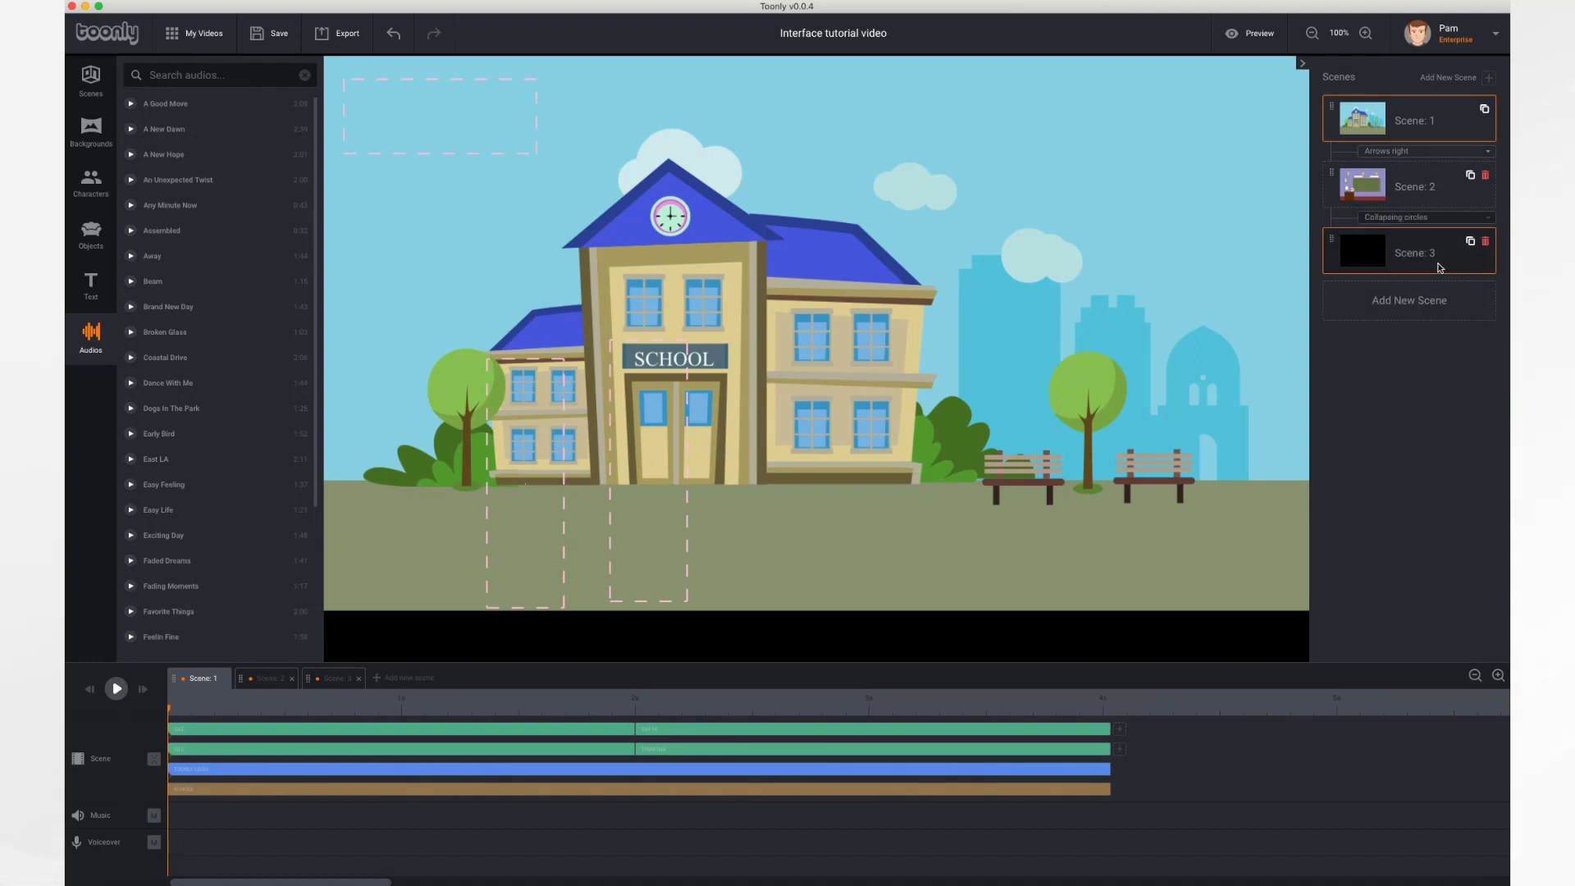
Name Scene 1 'Opening', Scene 2 'Classroom' and Scene 3 'Closing' in the Scenes panel.
{"action": "left_click", "coordinate": [1454, 119]}
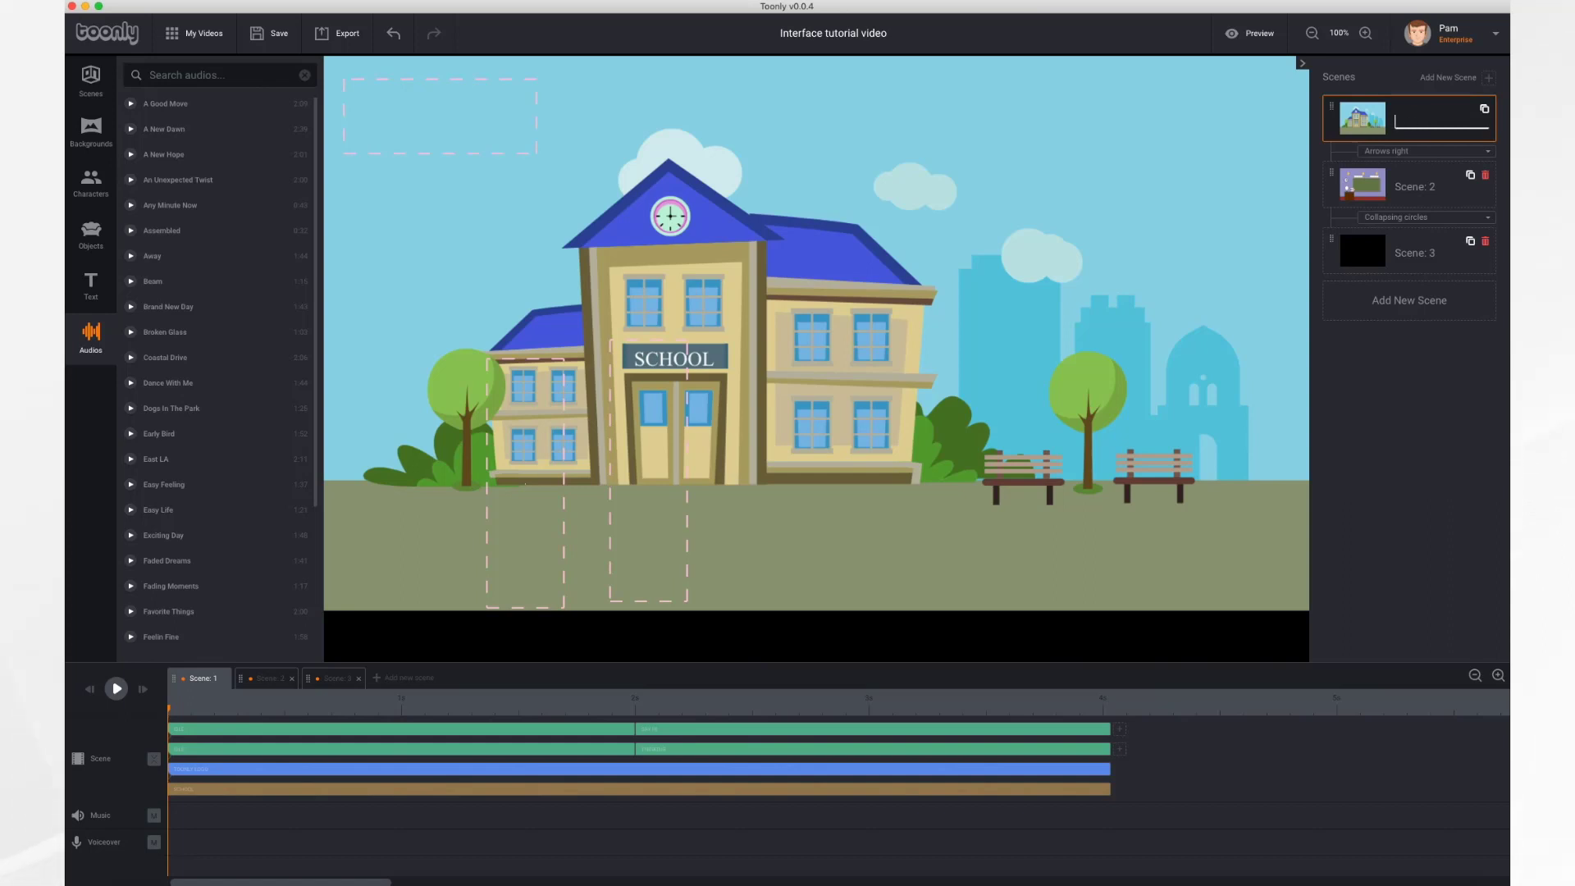
{"action": "type", "text": "Opening"}
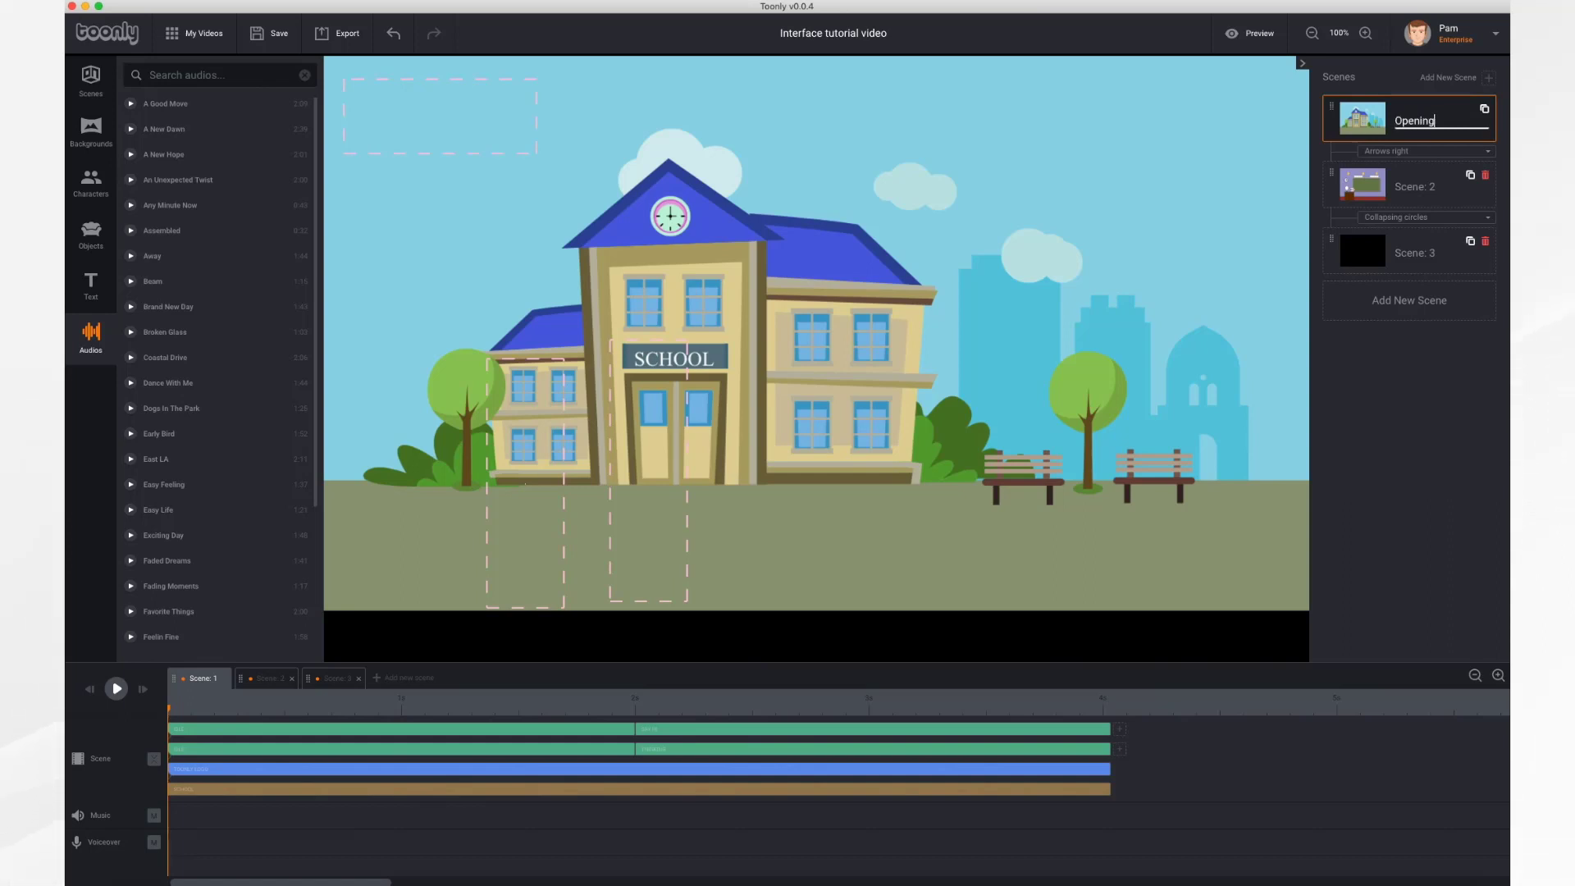
{"action": "left_click", "coordinate": [1432, 190]}
{"action": "type", "text": "Classr"}
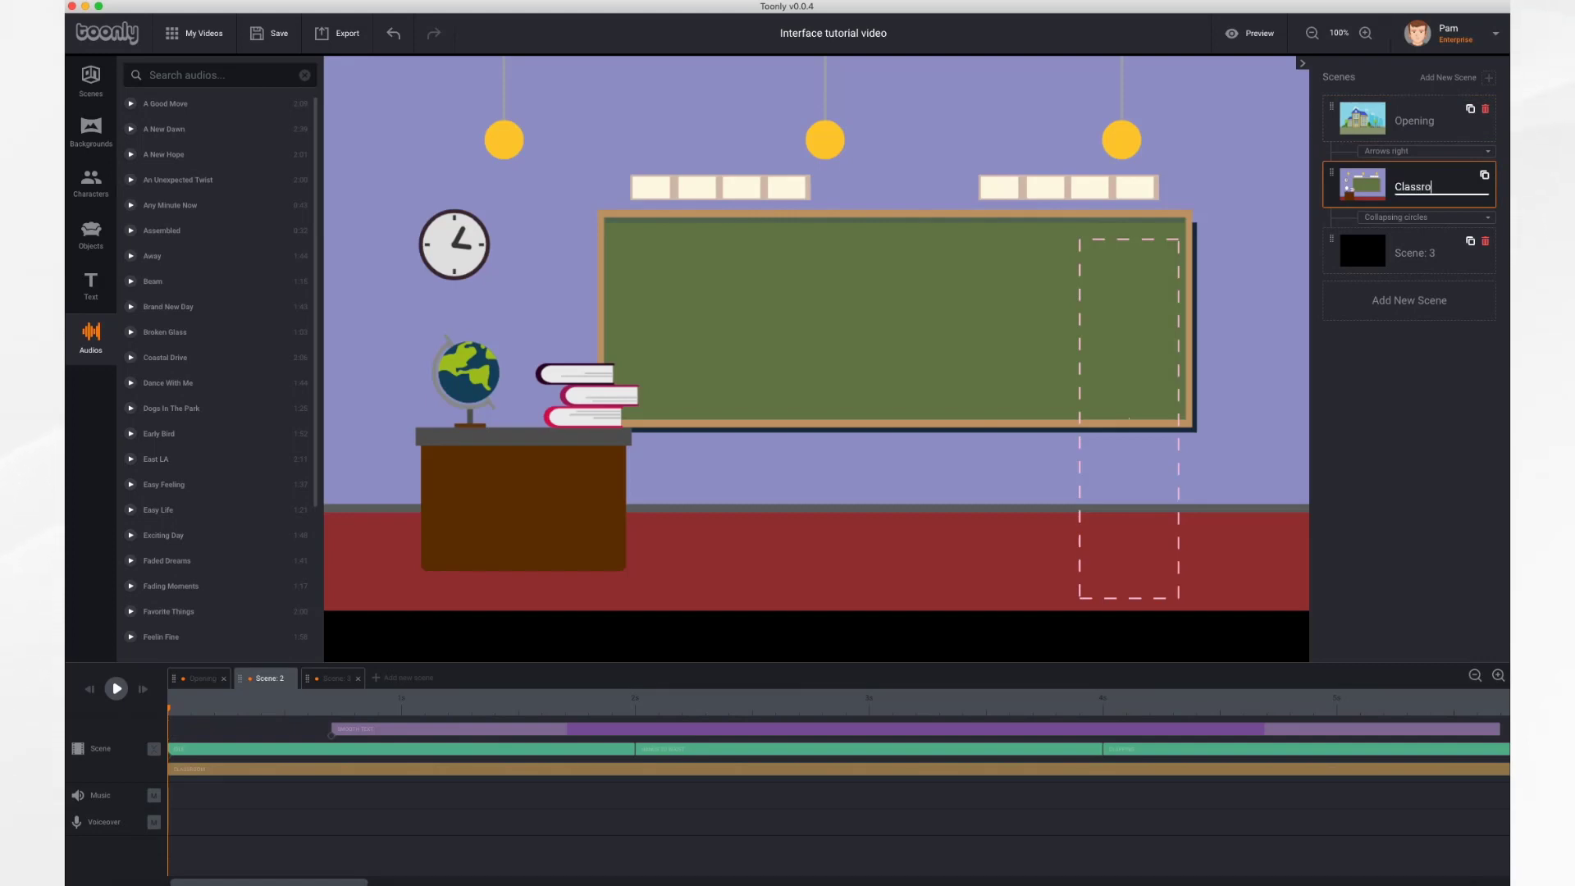
{"action": "type", "text": "om"}
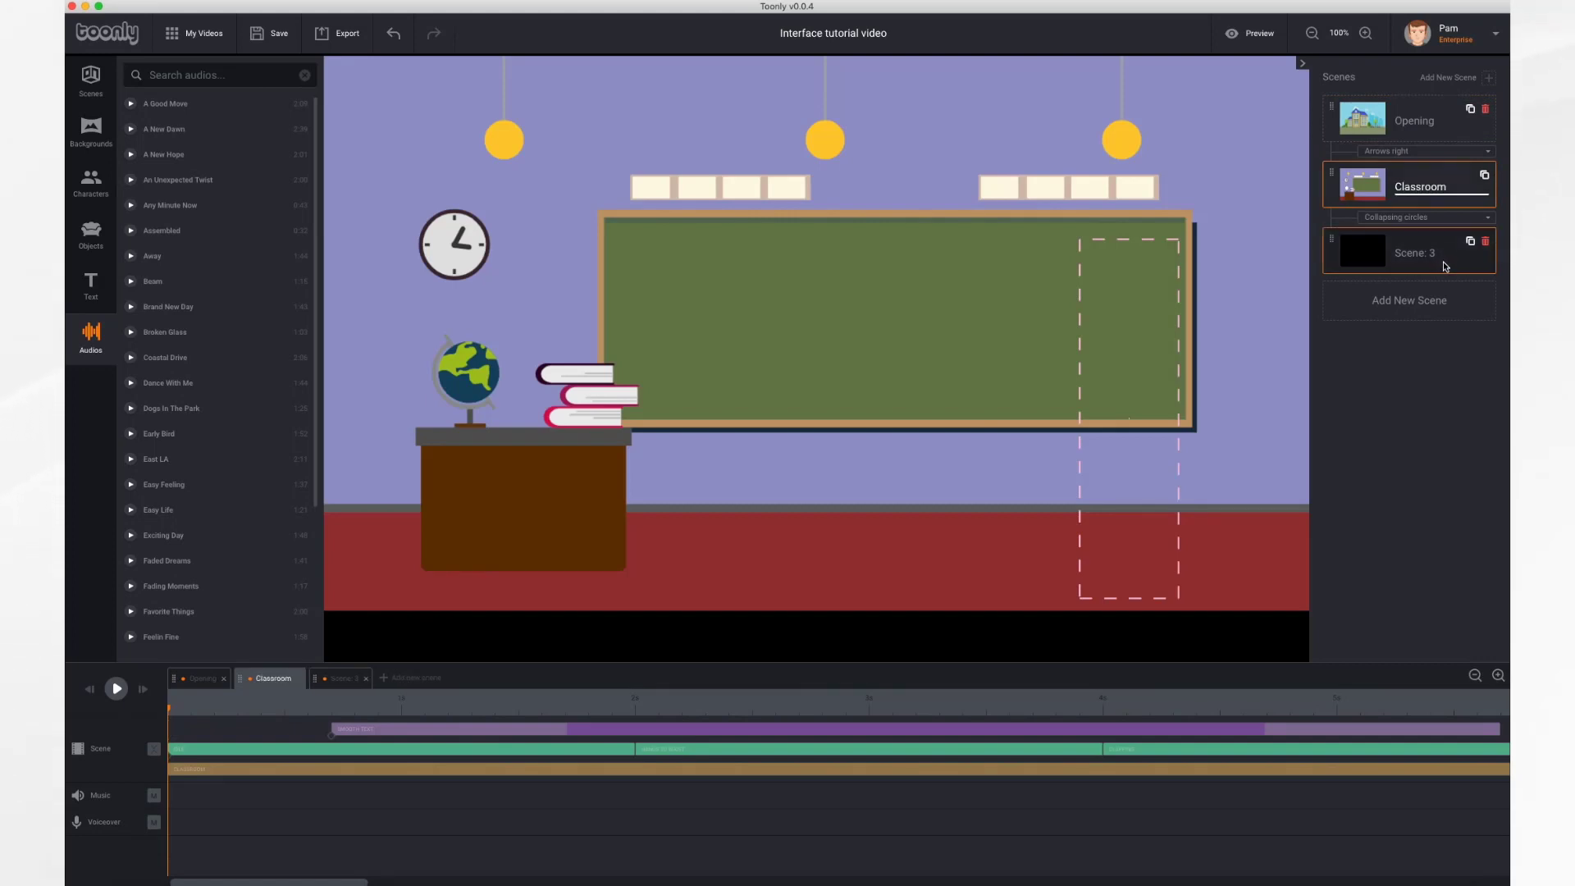
{"action": "left_click", "coordinate": [1436, 254]}
{"action": "key", "text": "BackSpace"}
{"action": "key", "text": "BackSpace"}
{"action": "type", "text": "Closing"}
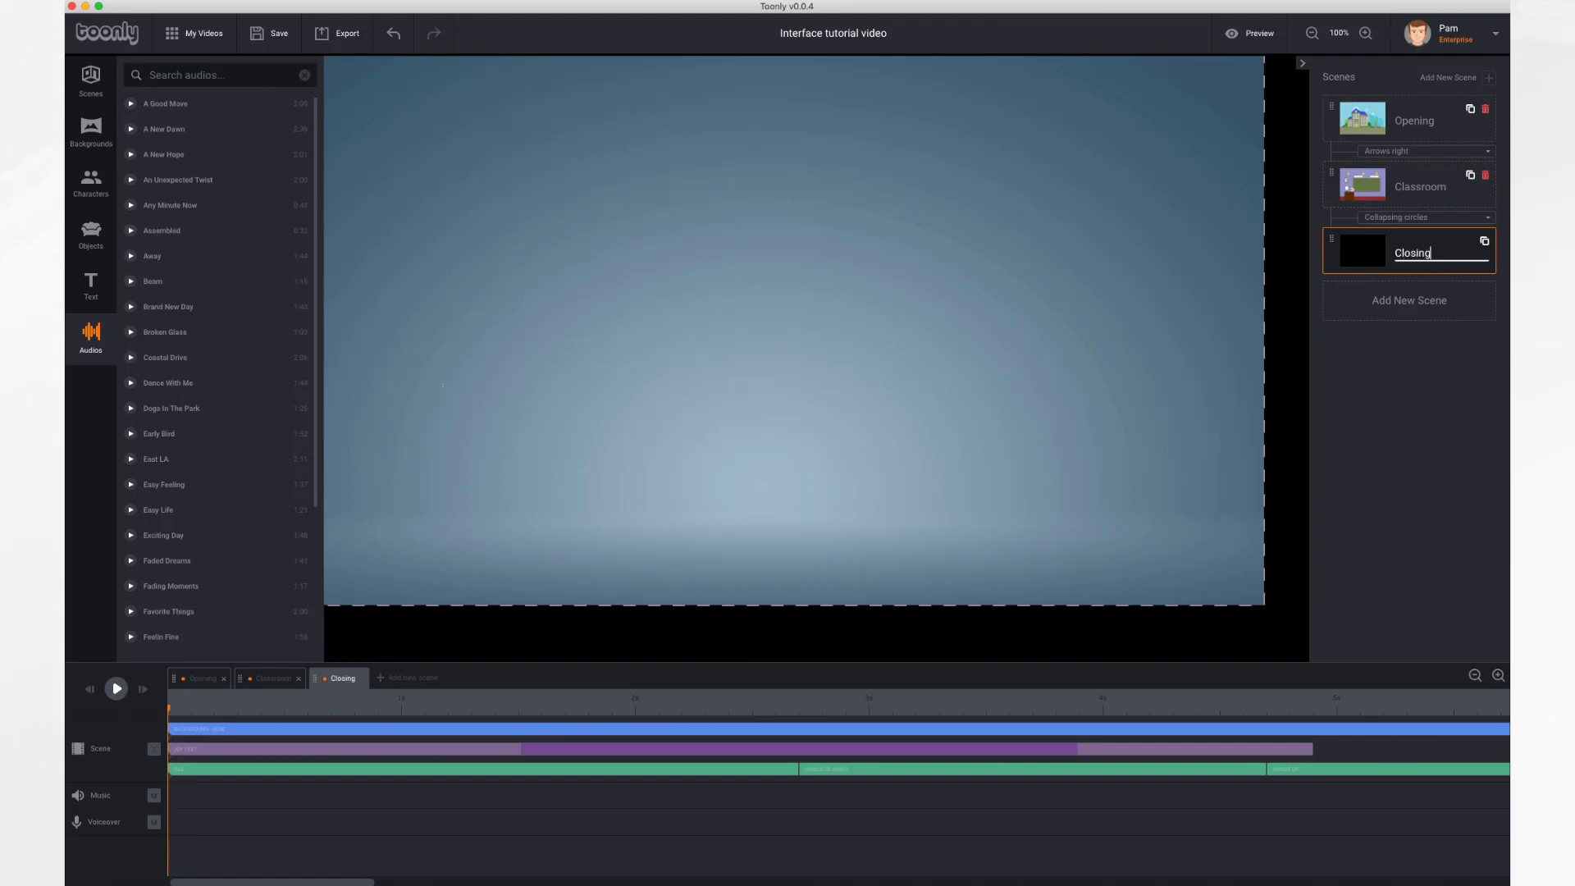
{"action": "key", "text": "Return"}
{"action": "left_click", "coordinate": [1484, 241]}
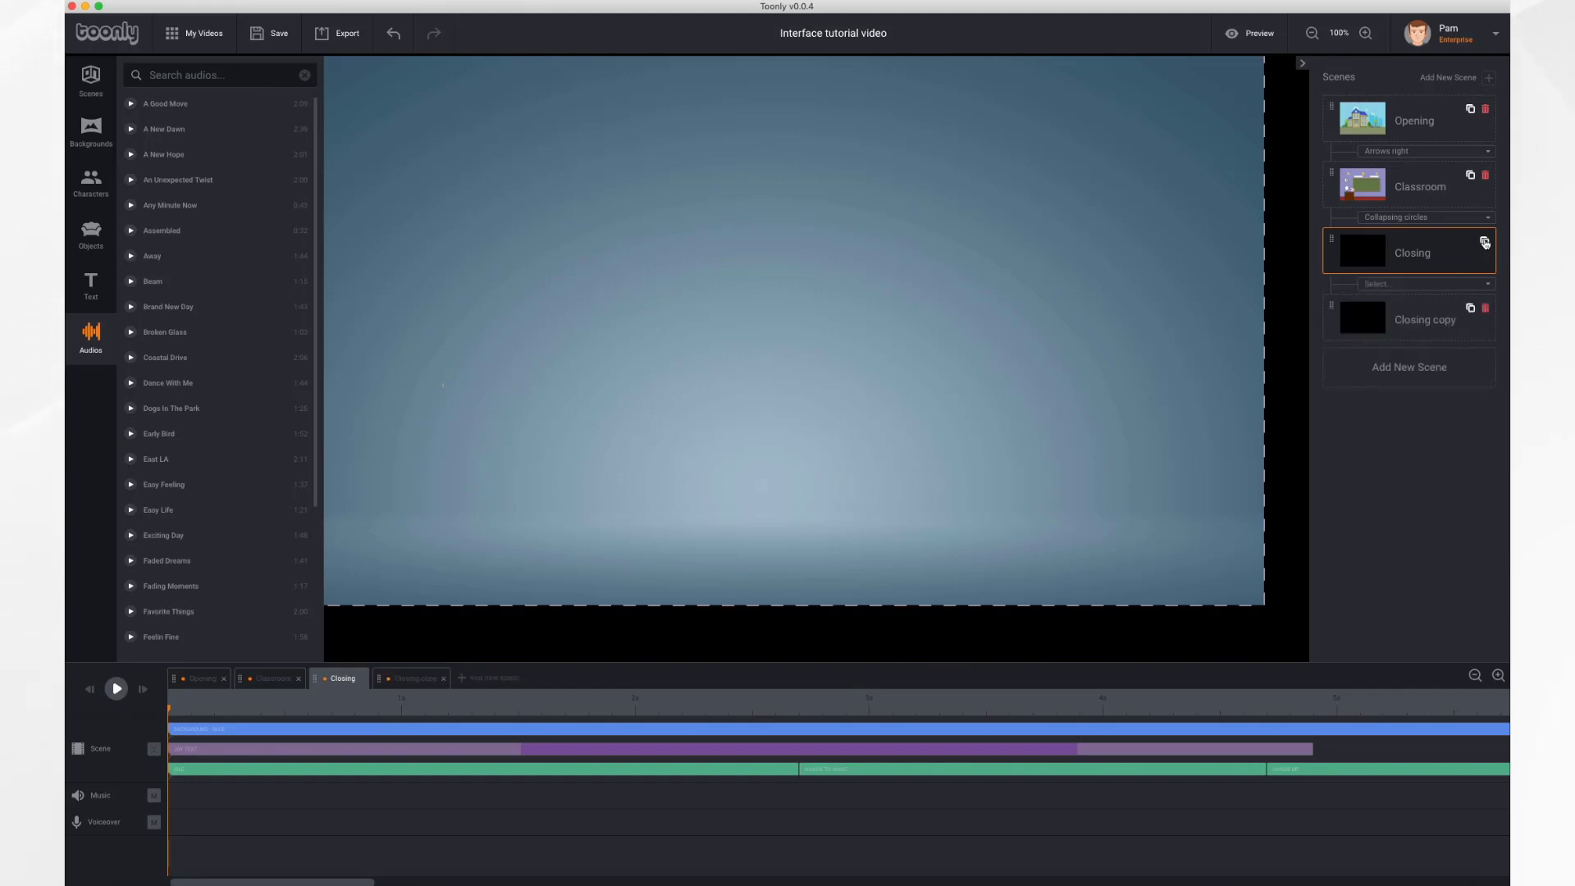
{"action": "left_click", "coordinate": [1484, 314]}
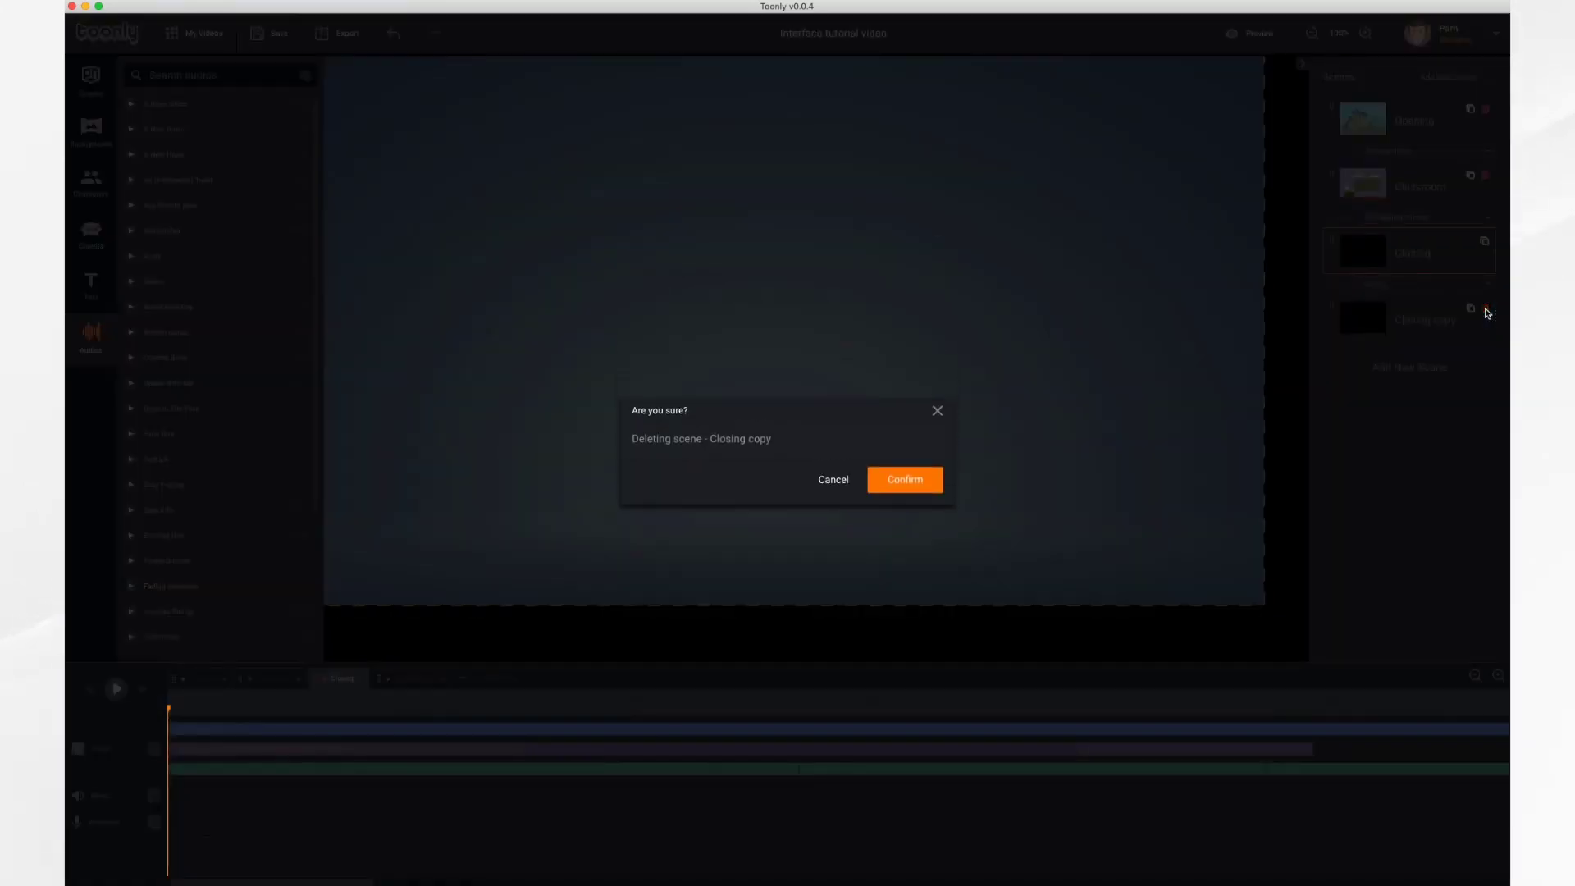
{"action": "left_click", "coordinate": [921, 482]}
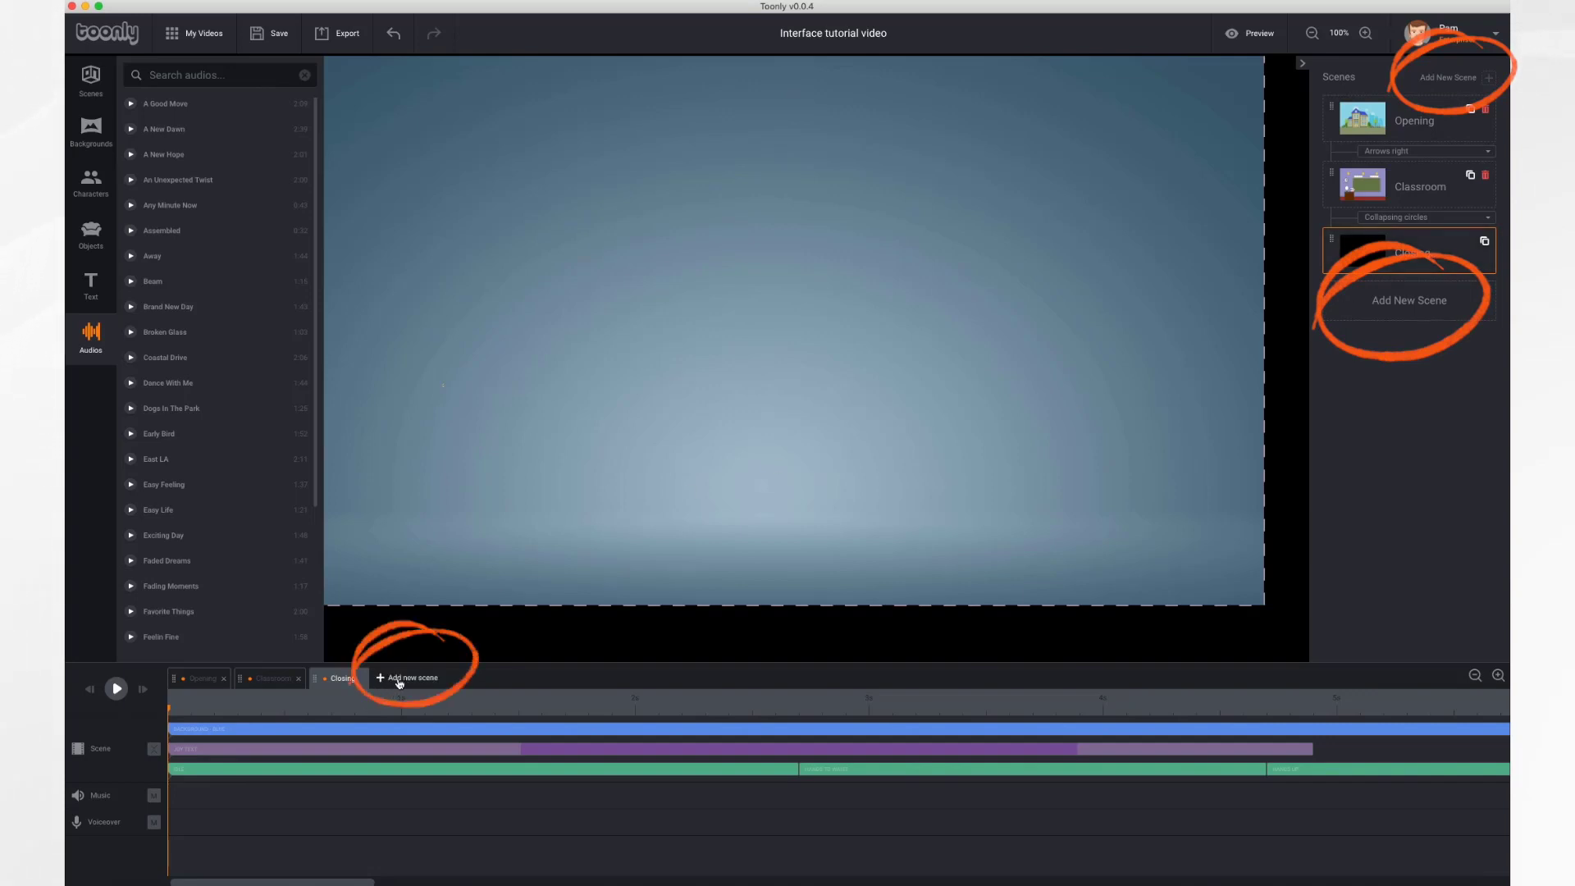
Add a blank fourth scene and rearrange the scene rows in the Scenes panel.
{"action": "left_click", "coordinate": [396, 679]}
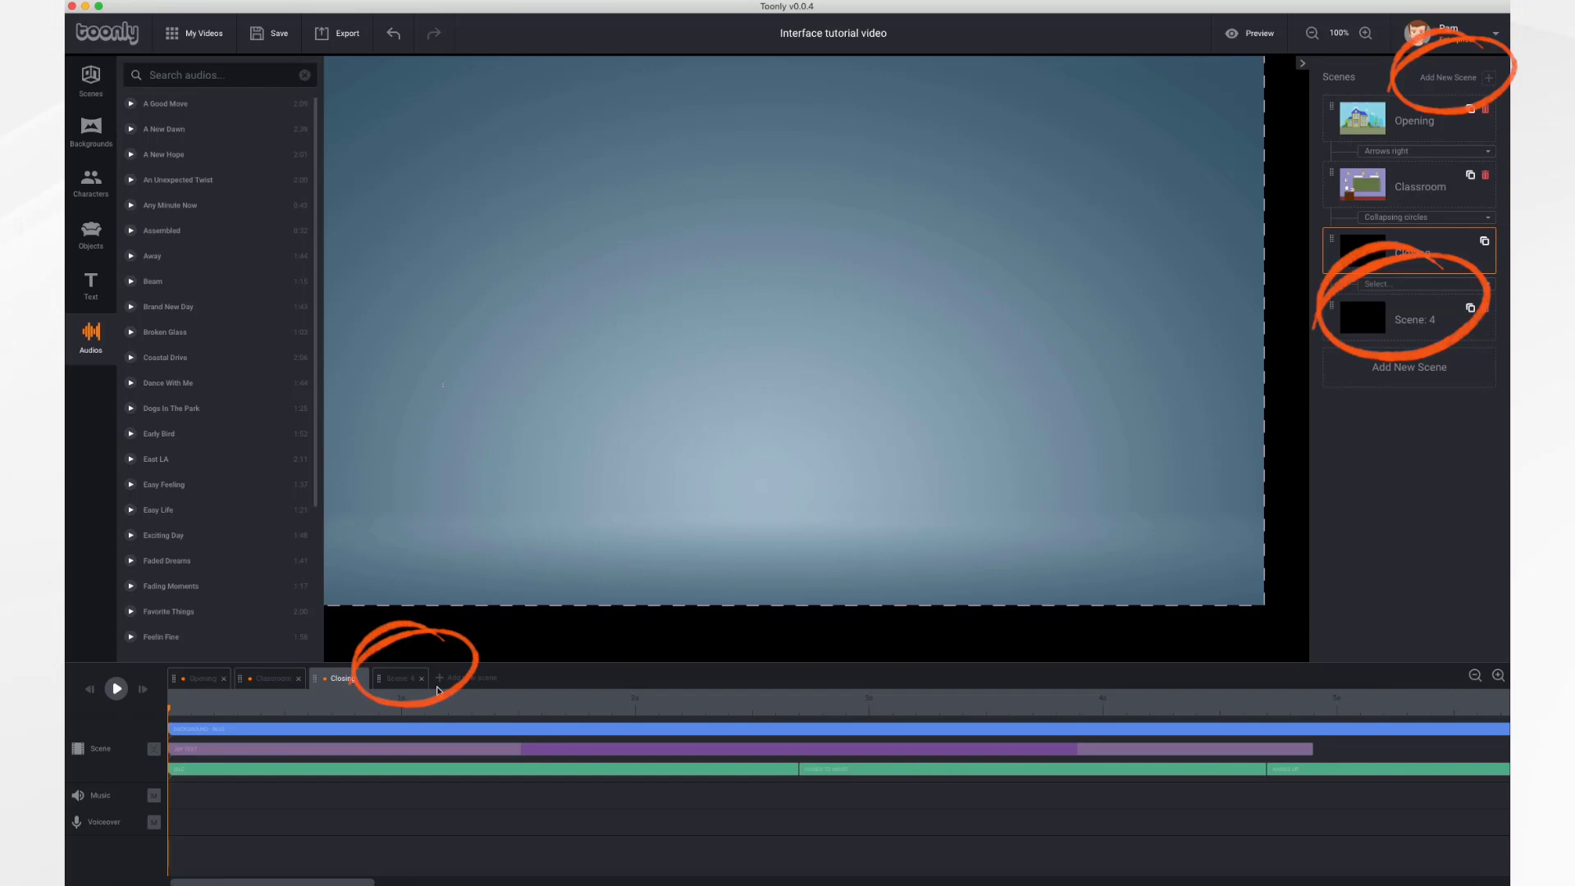
{"action": "left_click_drag", "start_coordinate": [1333, 243], "coordinate": [1336, 184]}
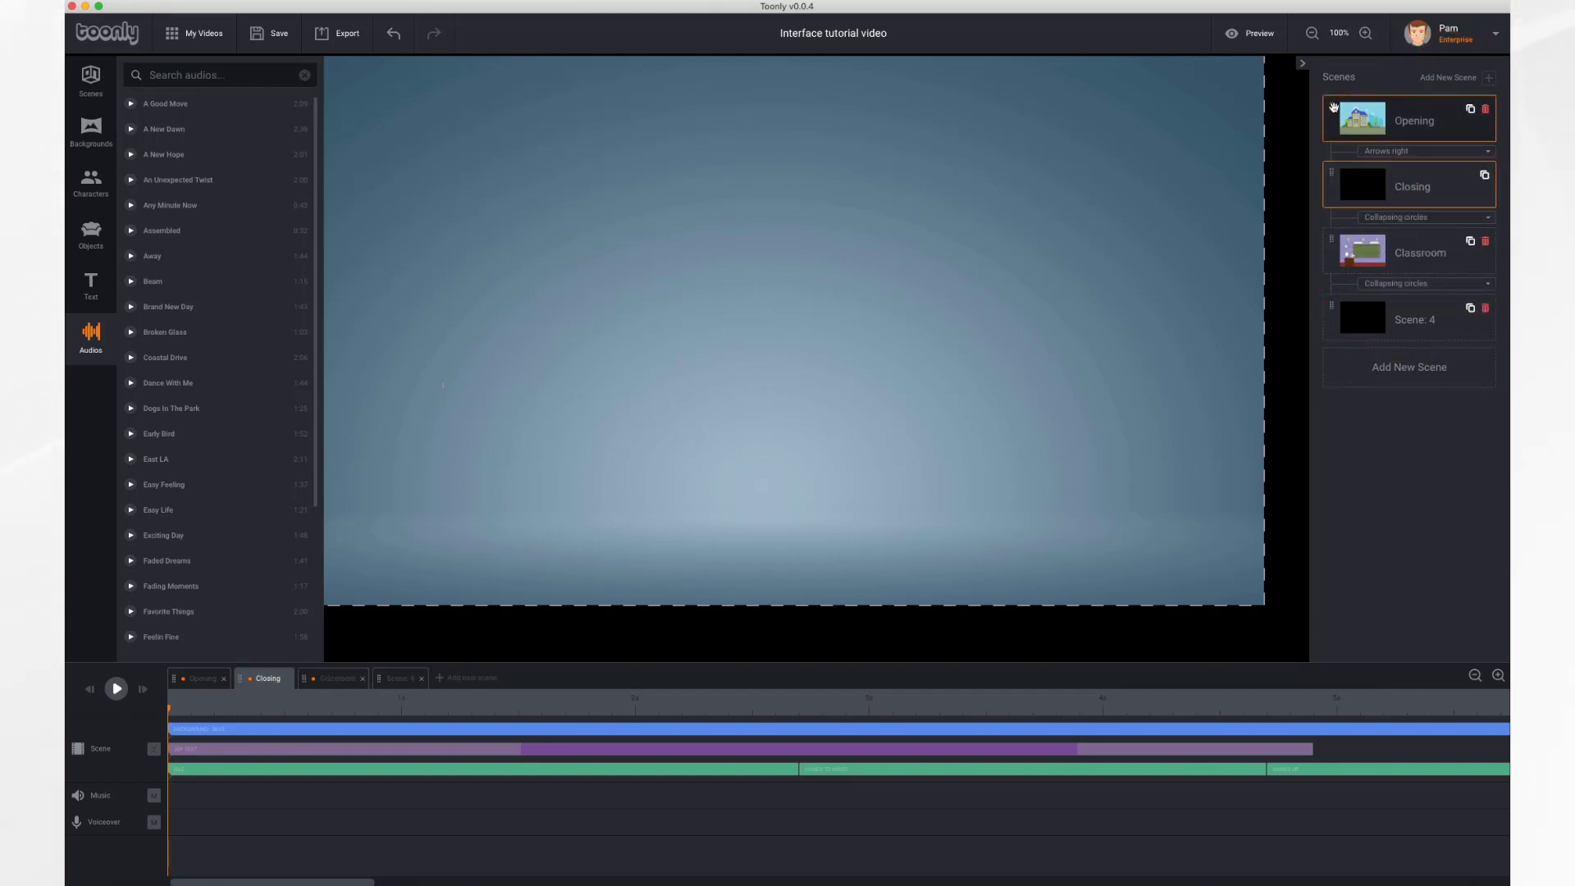
{"action": "left_click_drag", "start_coordinate": [1333, 110], "coordinate": [1330, 190]}
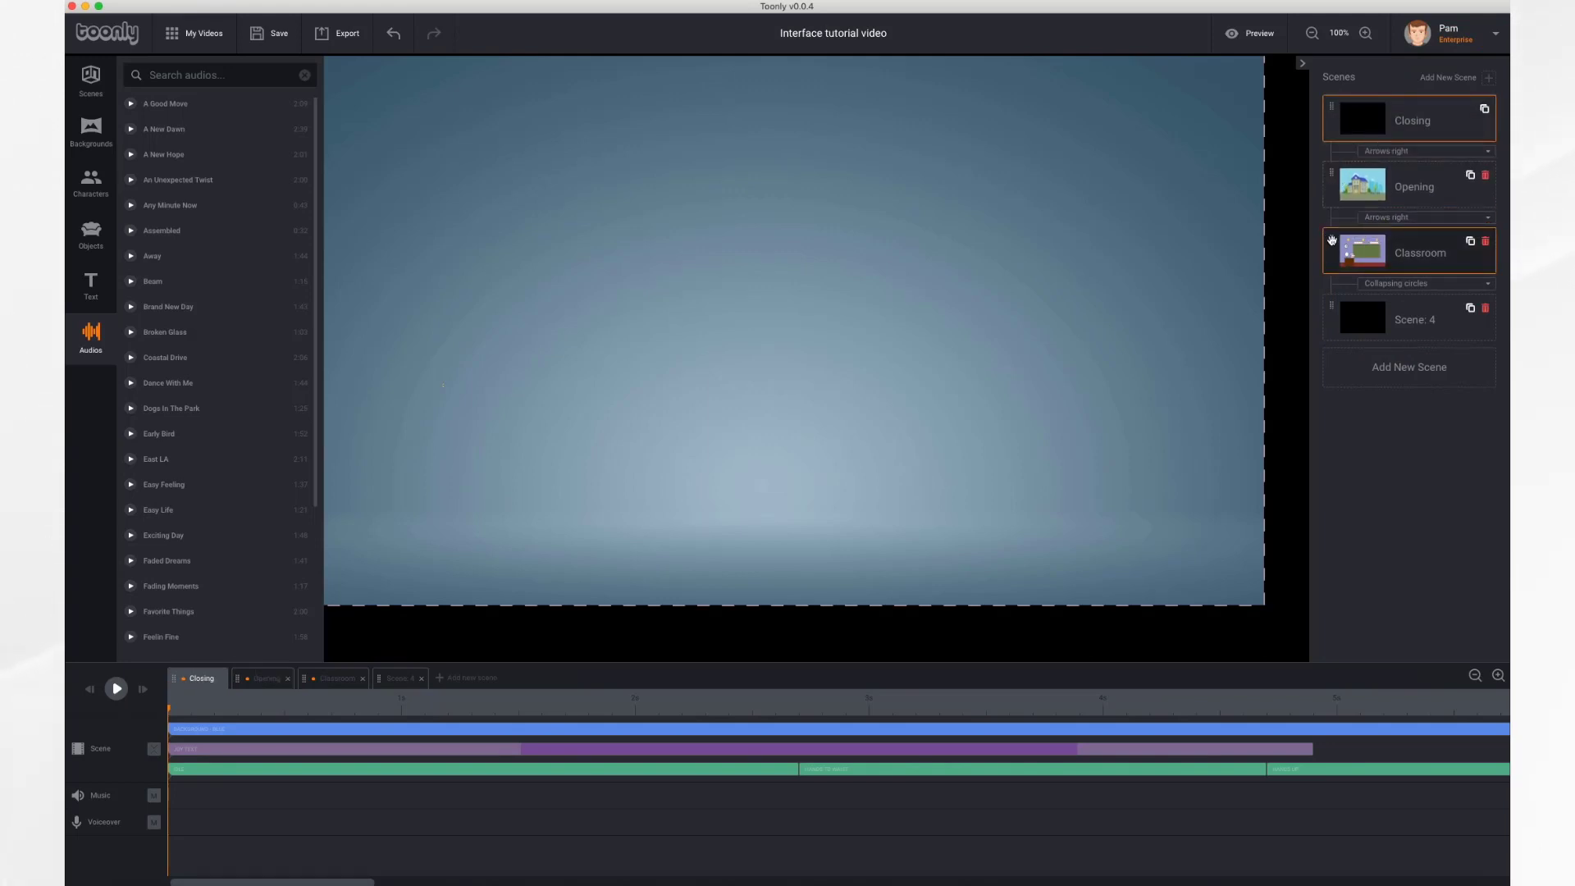
{"action": "left_click_drag", "start_coordinate": [1332, 239], "coordinate": [1333, 168]}
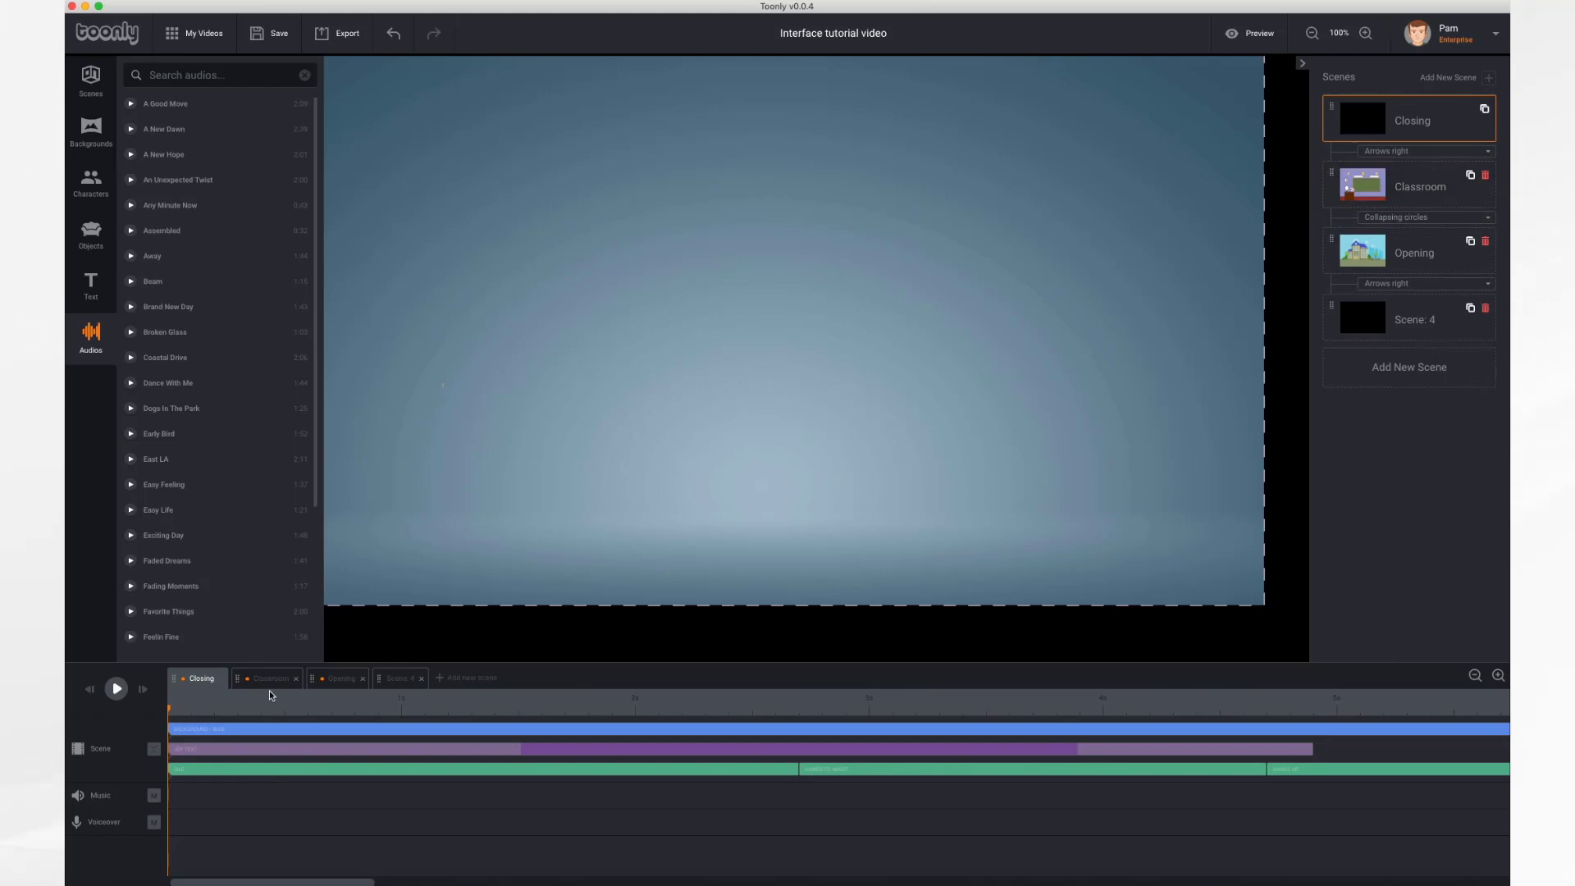
Move the Opening tab to first position in the timeline tab bar.
{"action": "left_click", "coordinate": [269, 680]}
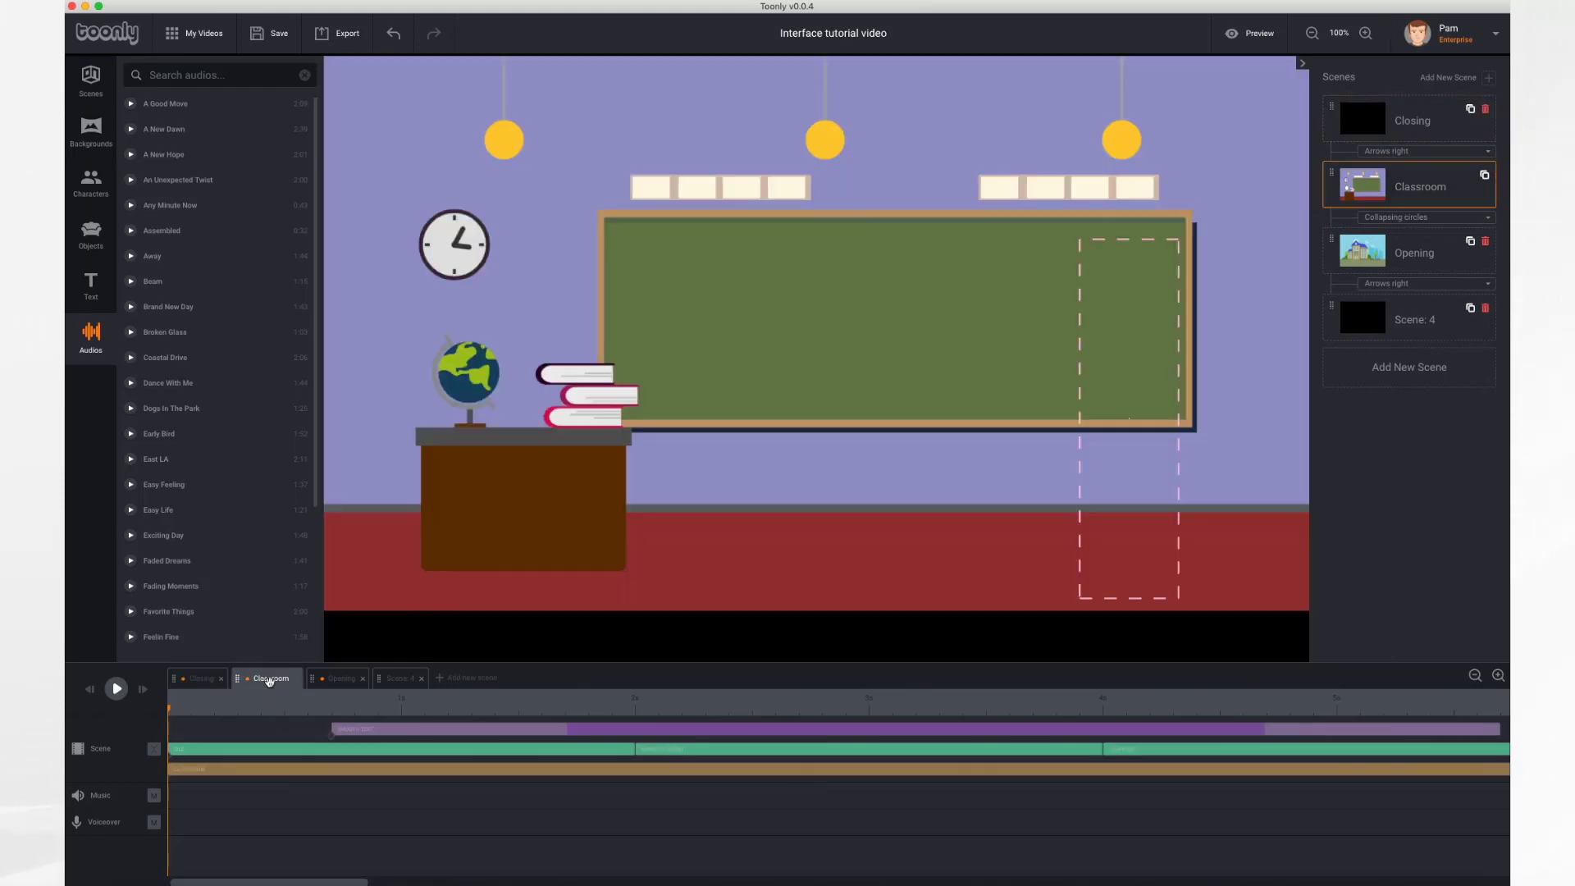
{"action": "left_click", "coordinate": [349, 682]}
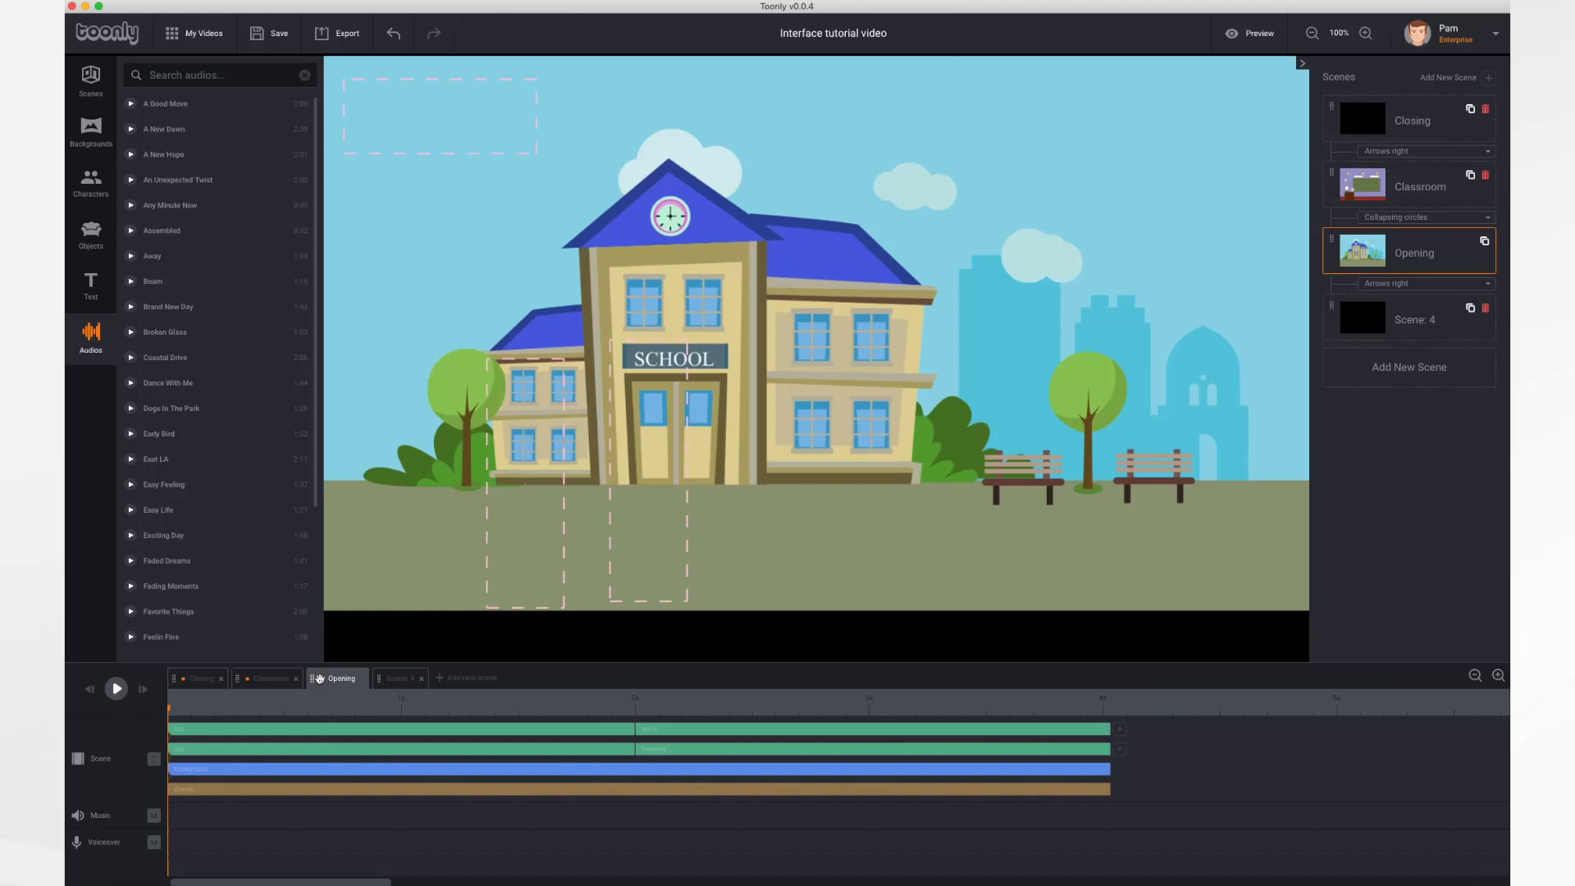
{"action": "left_click_drag", "start_coordinate": [315, 679], "coordinate": [193, 680]}
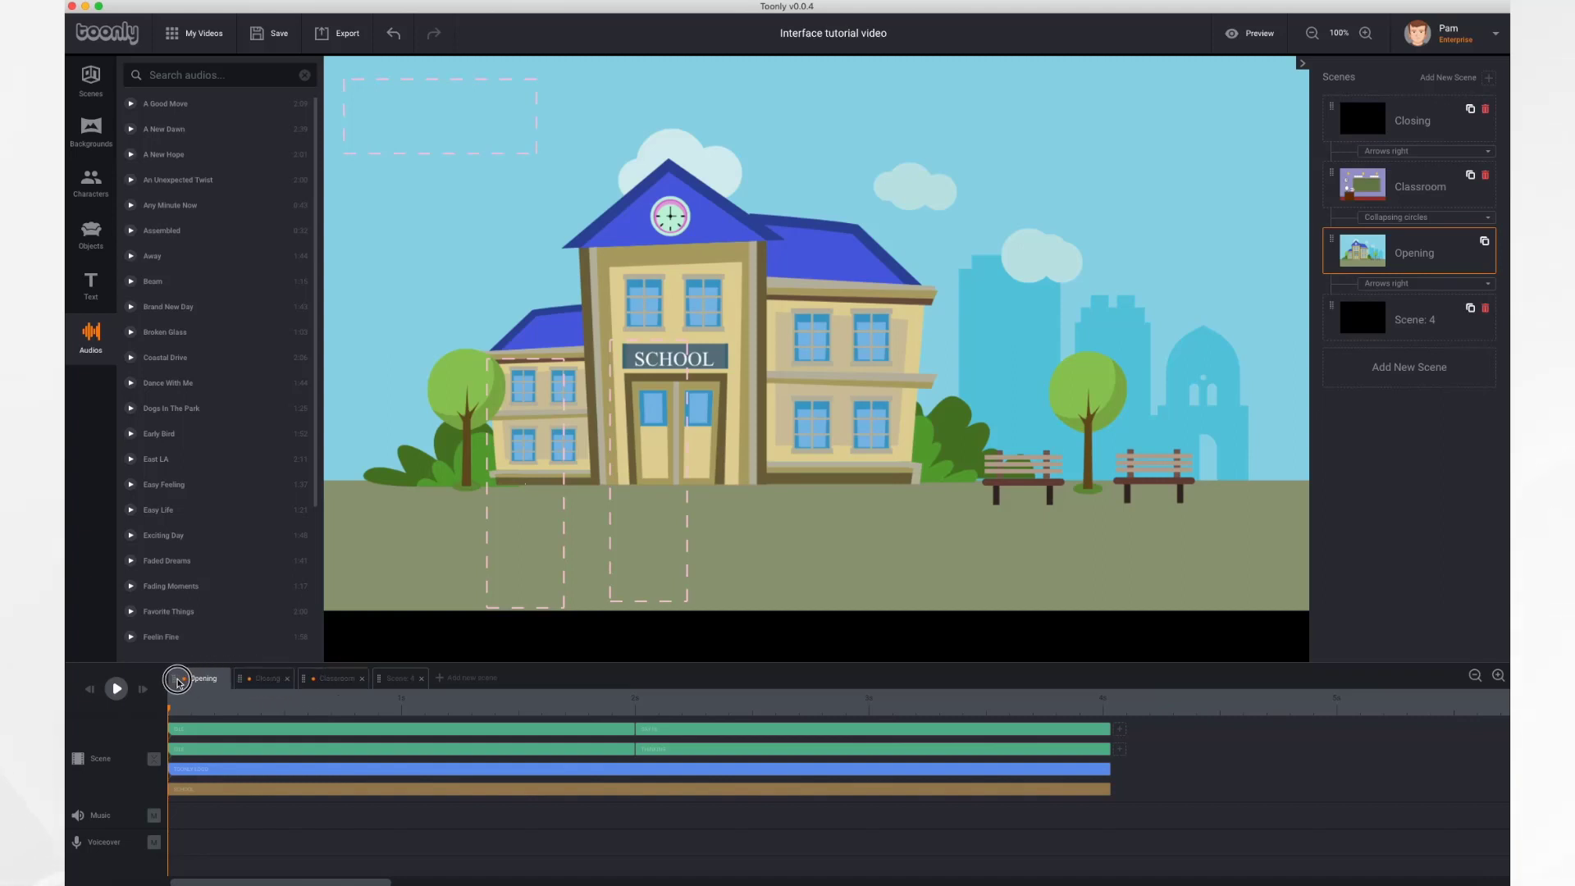
{"action": "left_click_drag", "start_coordinate": [194, 680], "coordinate": [345, 679]}
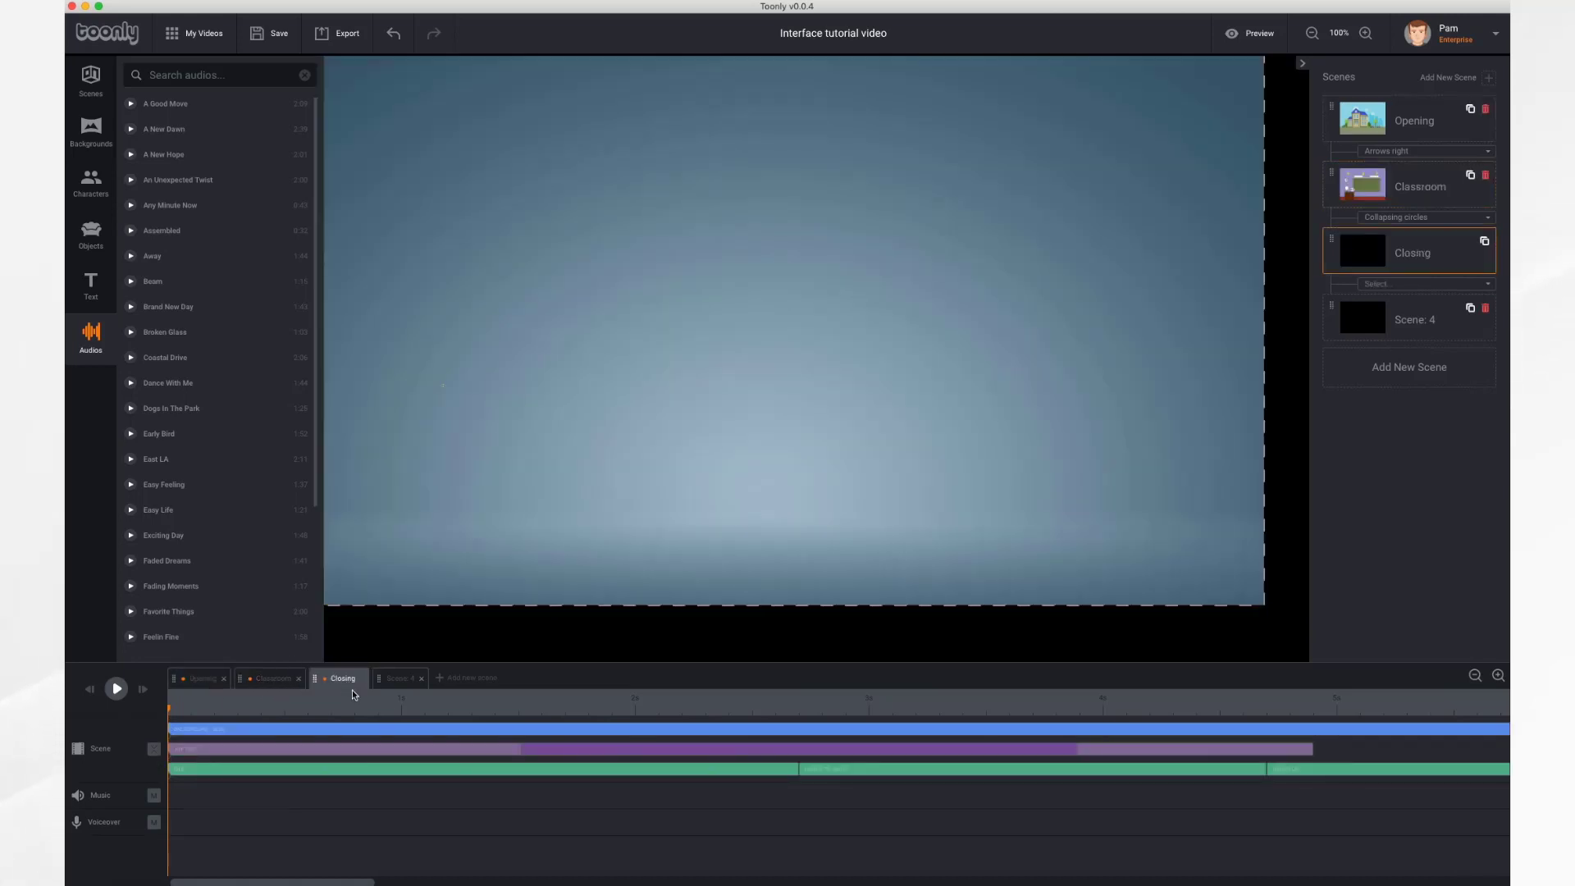
Delete the blank Scene 4 and confirm the deletion.
{"action": "left_click", "coordinate": [423, 679]}
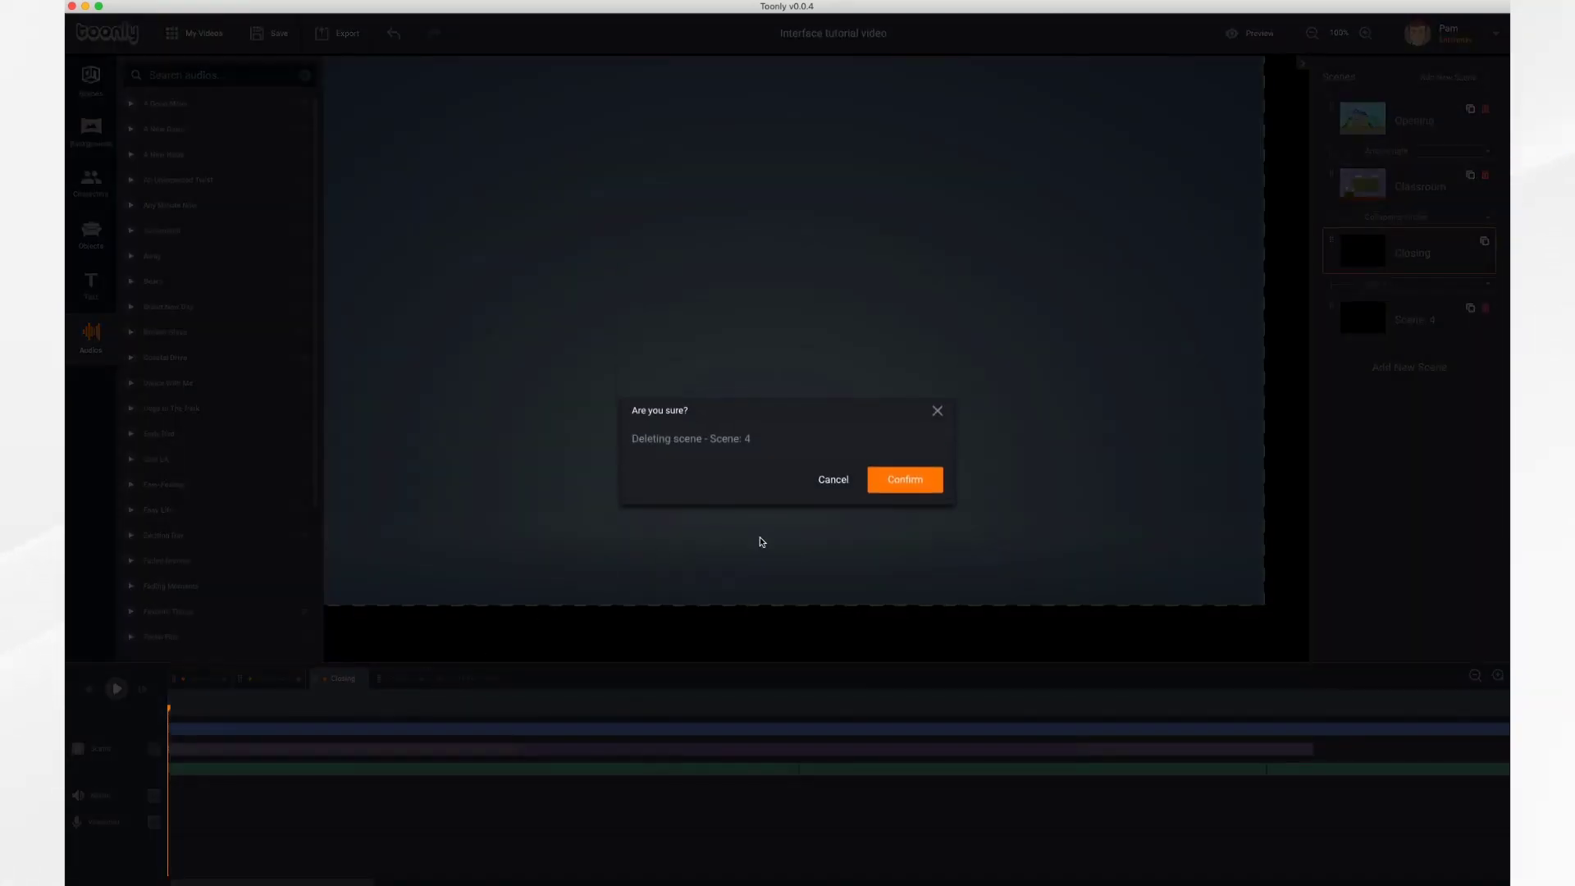
{"action": "left_click", "coordinate": [906, 481]}
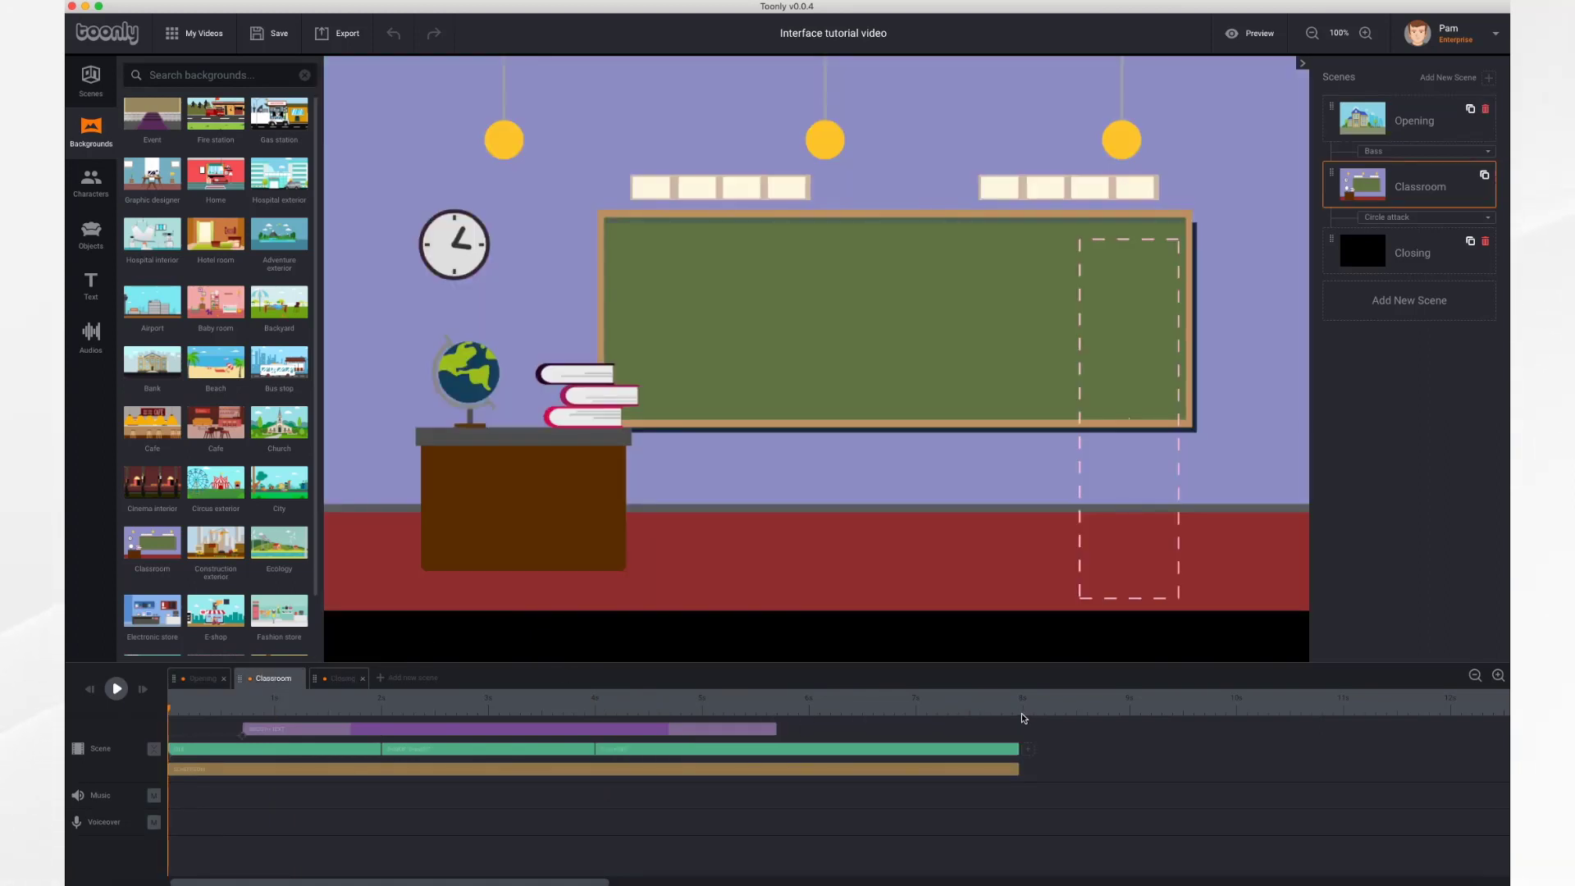
In the Opening scene, resize the top two clips so they end together near four seconds.
{"action": "left_click", "coordinate": [343, 679]}
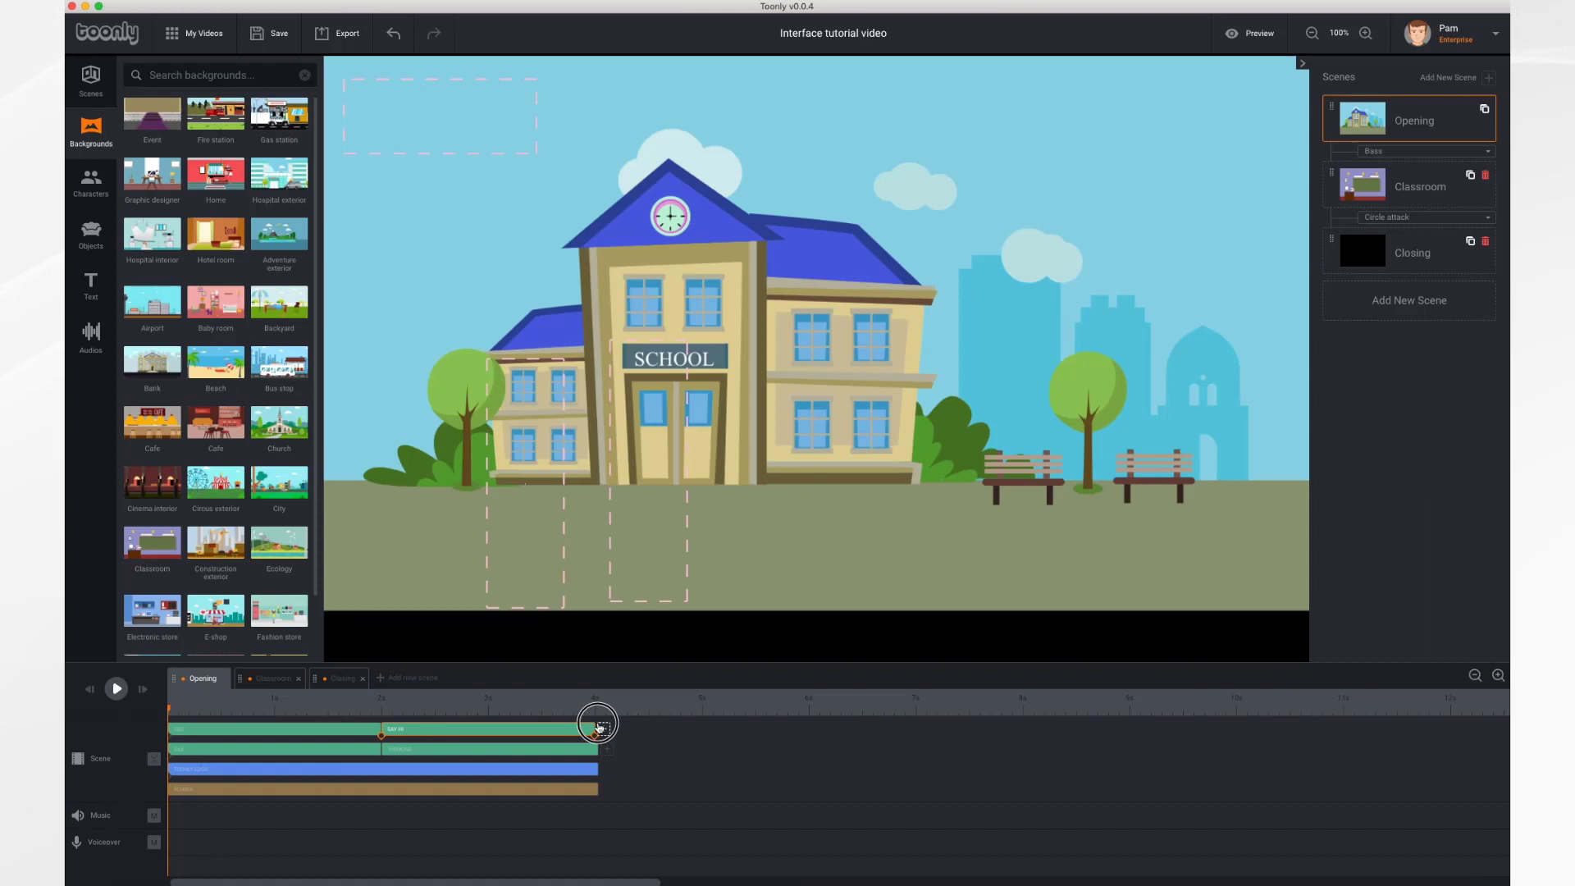
{"action": "left_click_drag", "start_coordinate": [598, 726], "coordinate": [702, 734]}
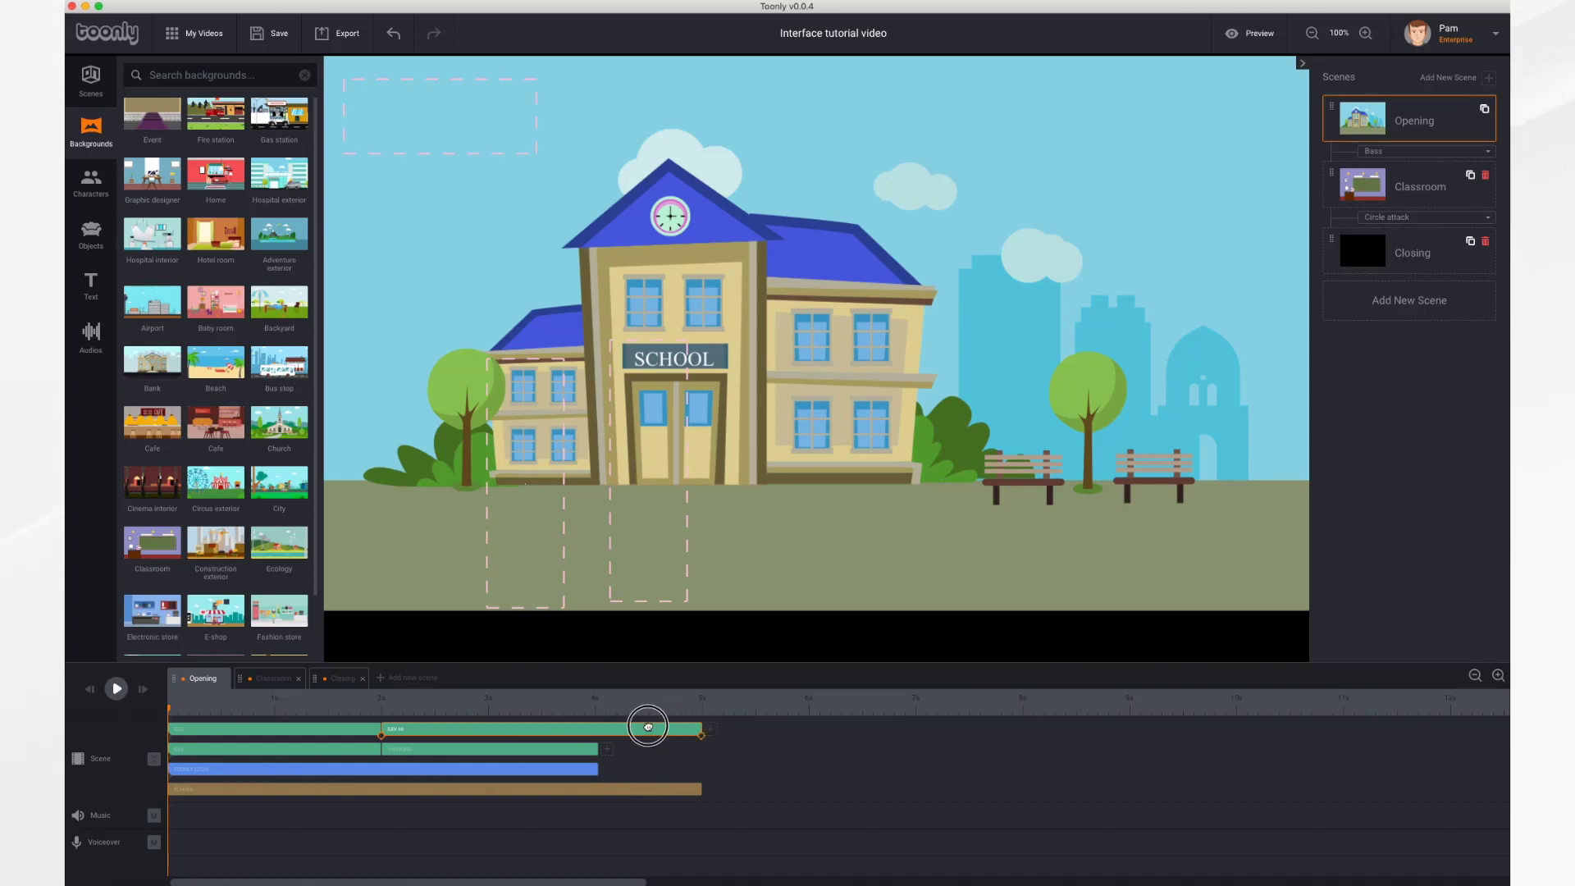
{"action": "left_click_drag", "start_coordinate": [703, 731], "coordinate": [570, 724]}
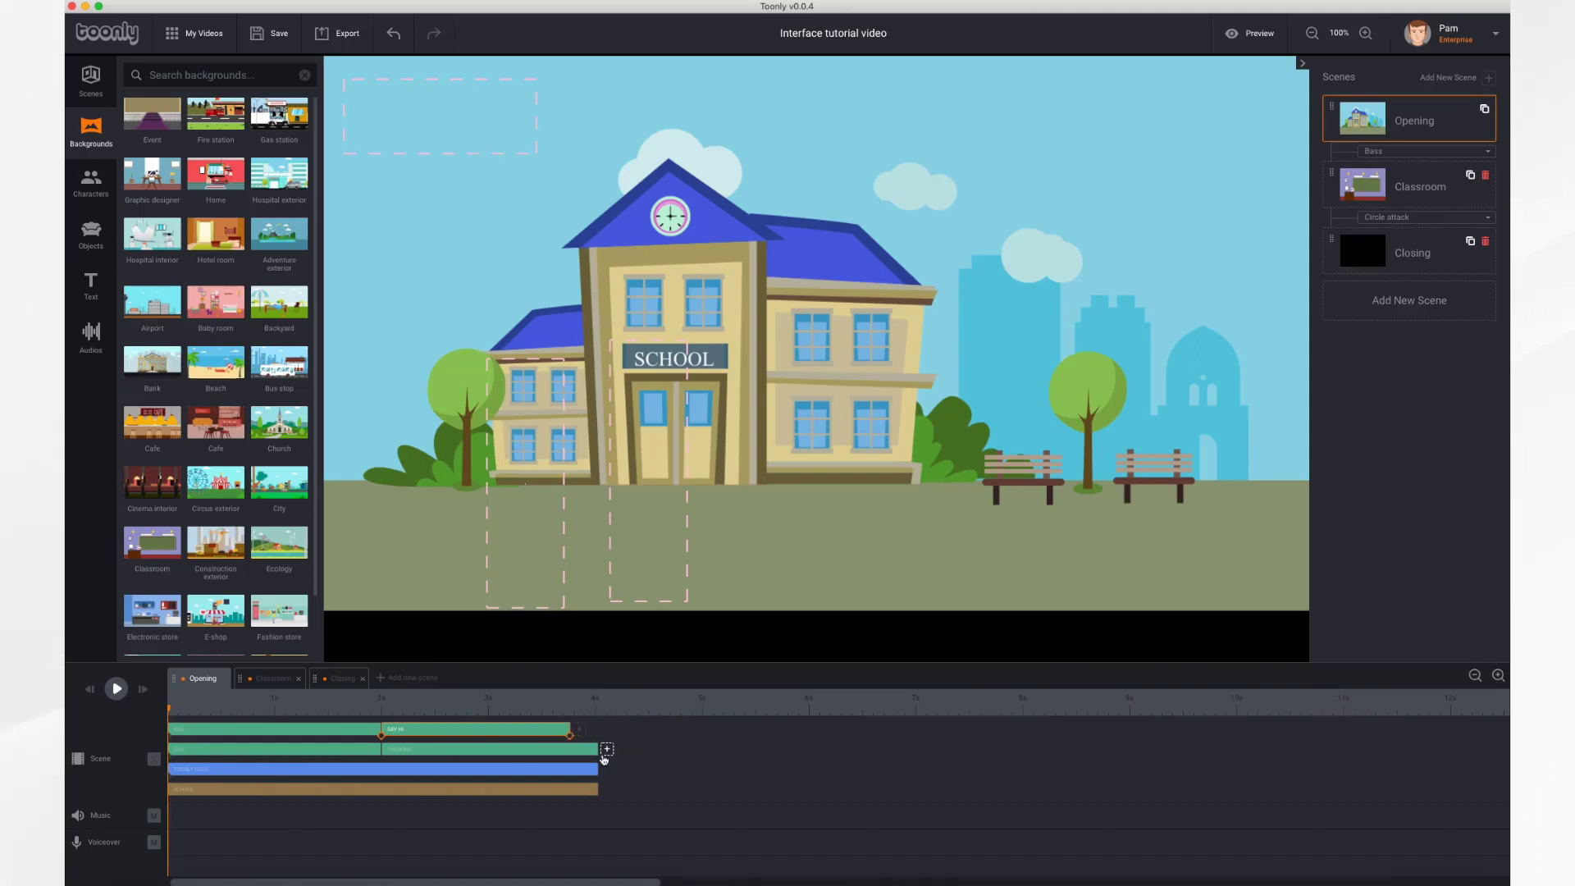
{"action": "left_click_drag", "start_coordinate": [594, 752], "coordinate": [560, 752]}
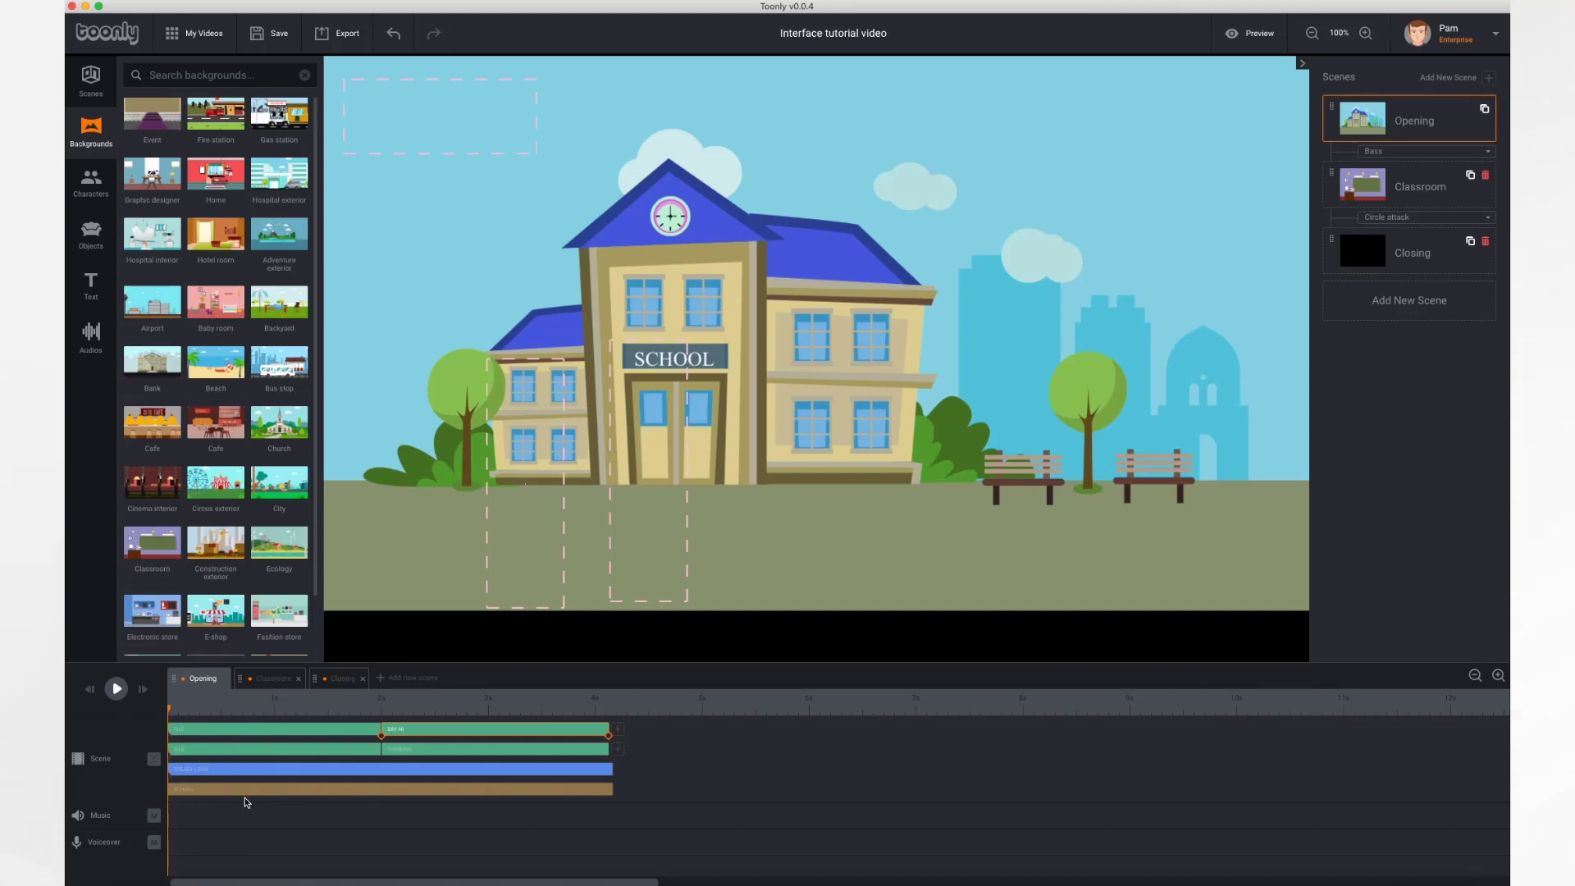
Play and pause the Opening scene, then select both characters and the toonly logo.
{"action": "left_click", "coordinate": [117, 689]}
{"action": "left_click", "coordinate": [118, 689]}
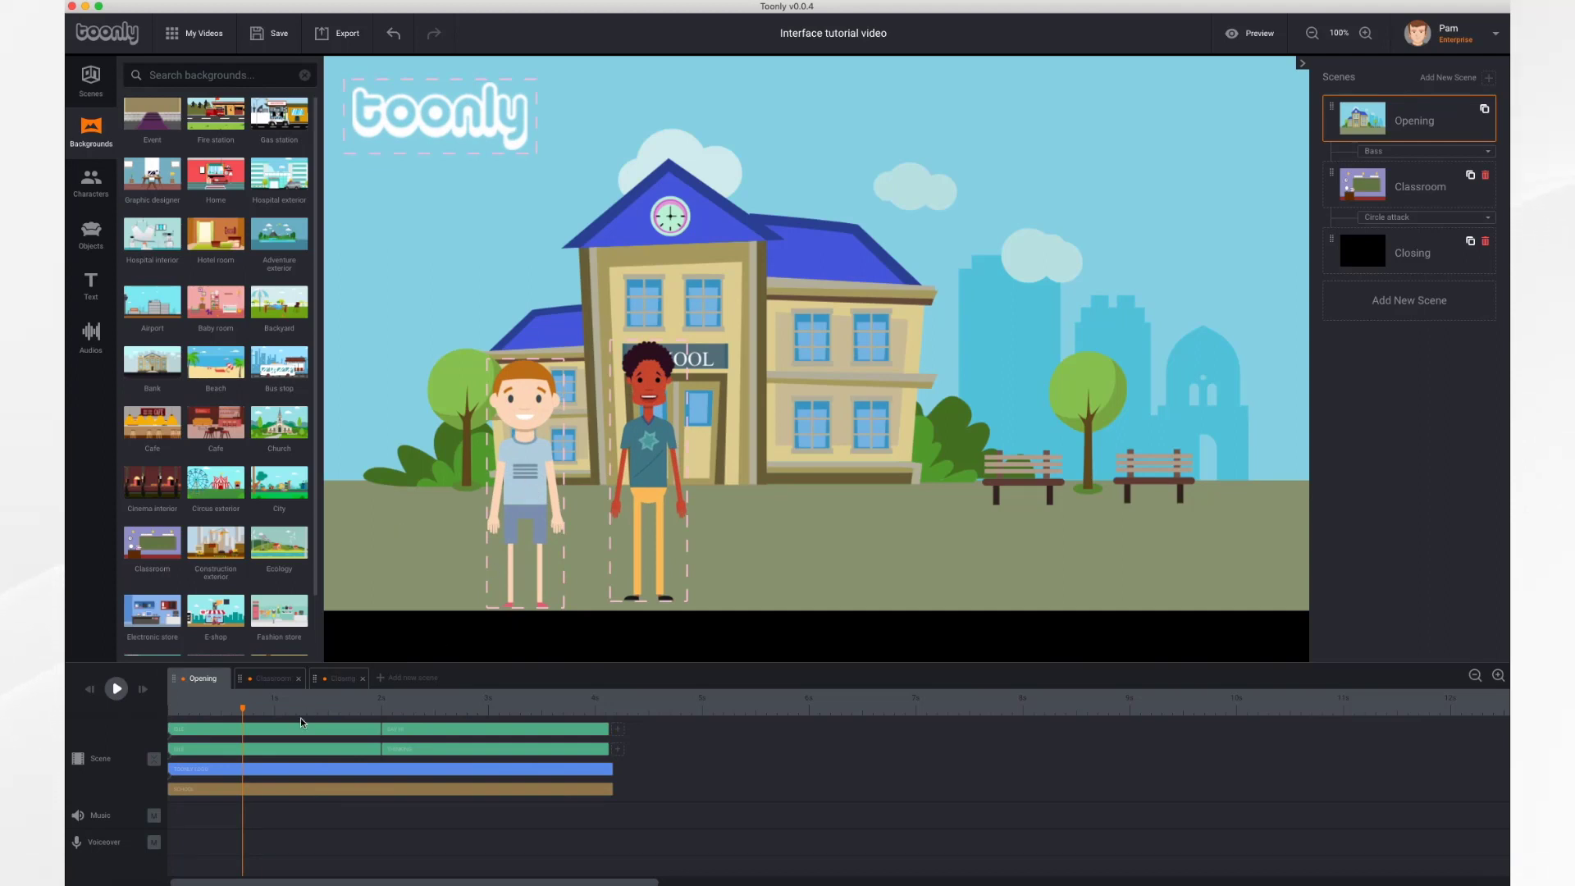
{"action": "left_click", "coordinate": [516, 437]}
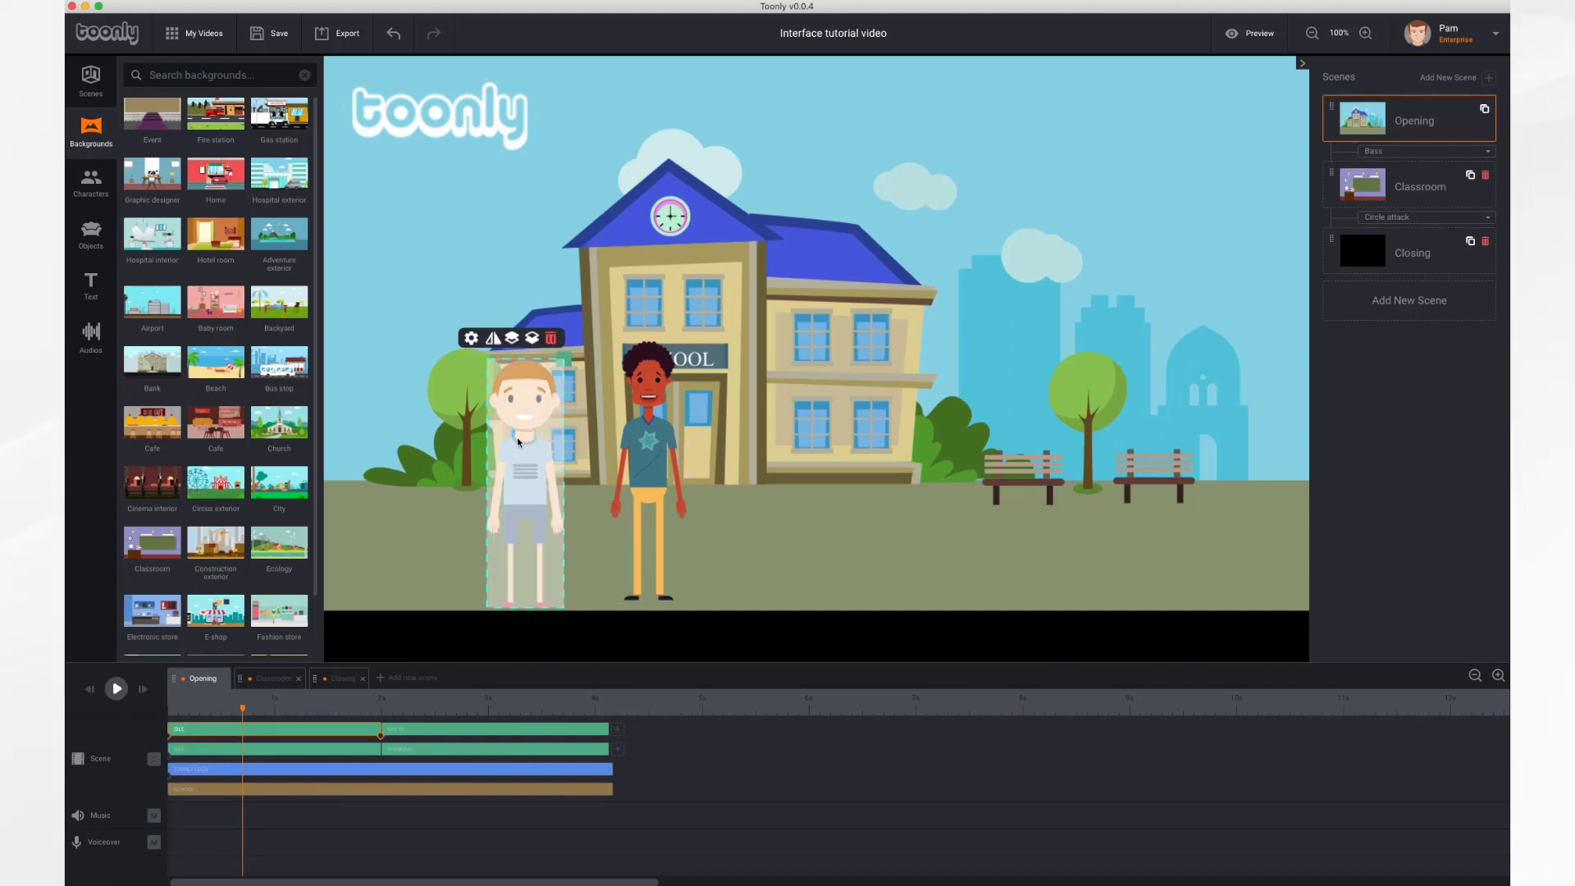
{"action": "left_click", "coordinate": [640, 436]}
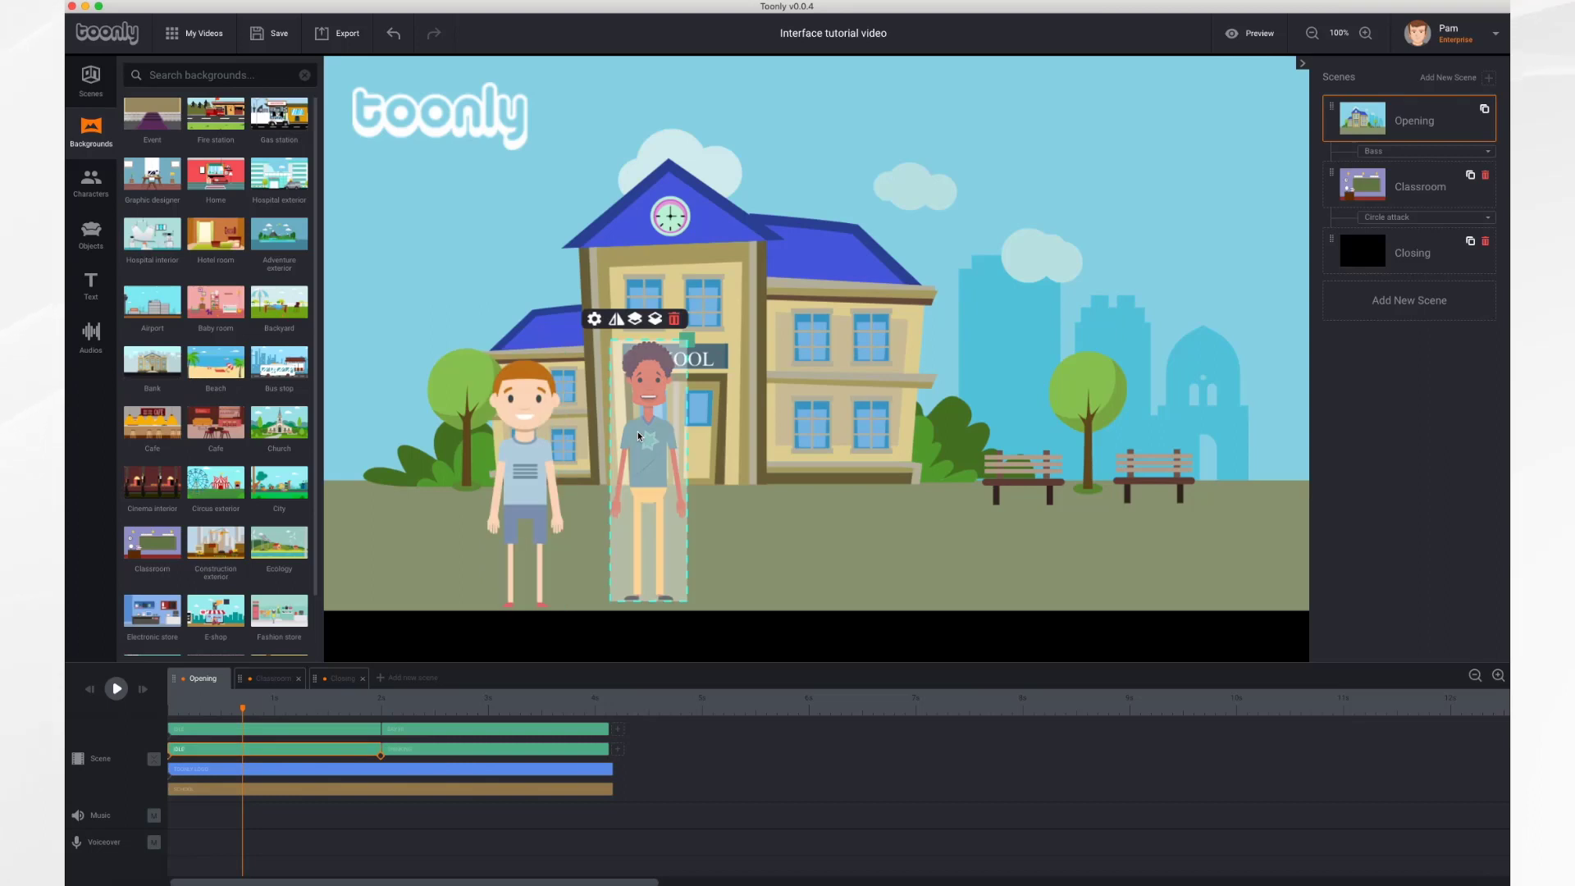
{"action": "left_click", "coordinate": [287, 773]}
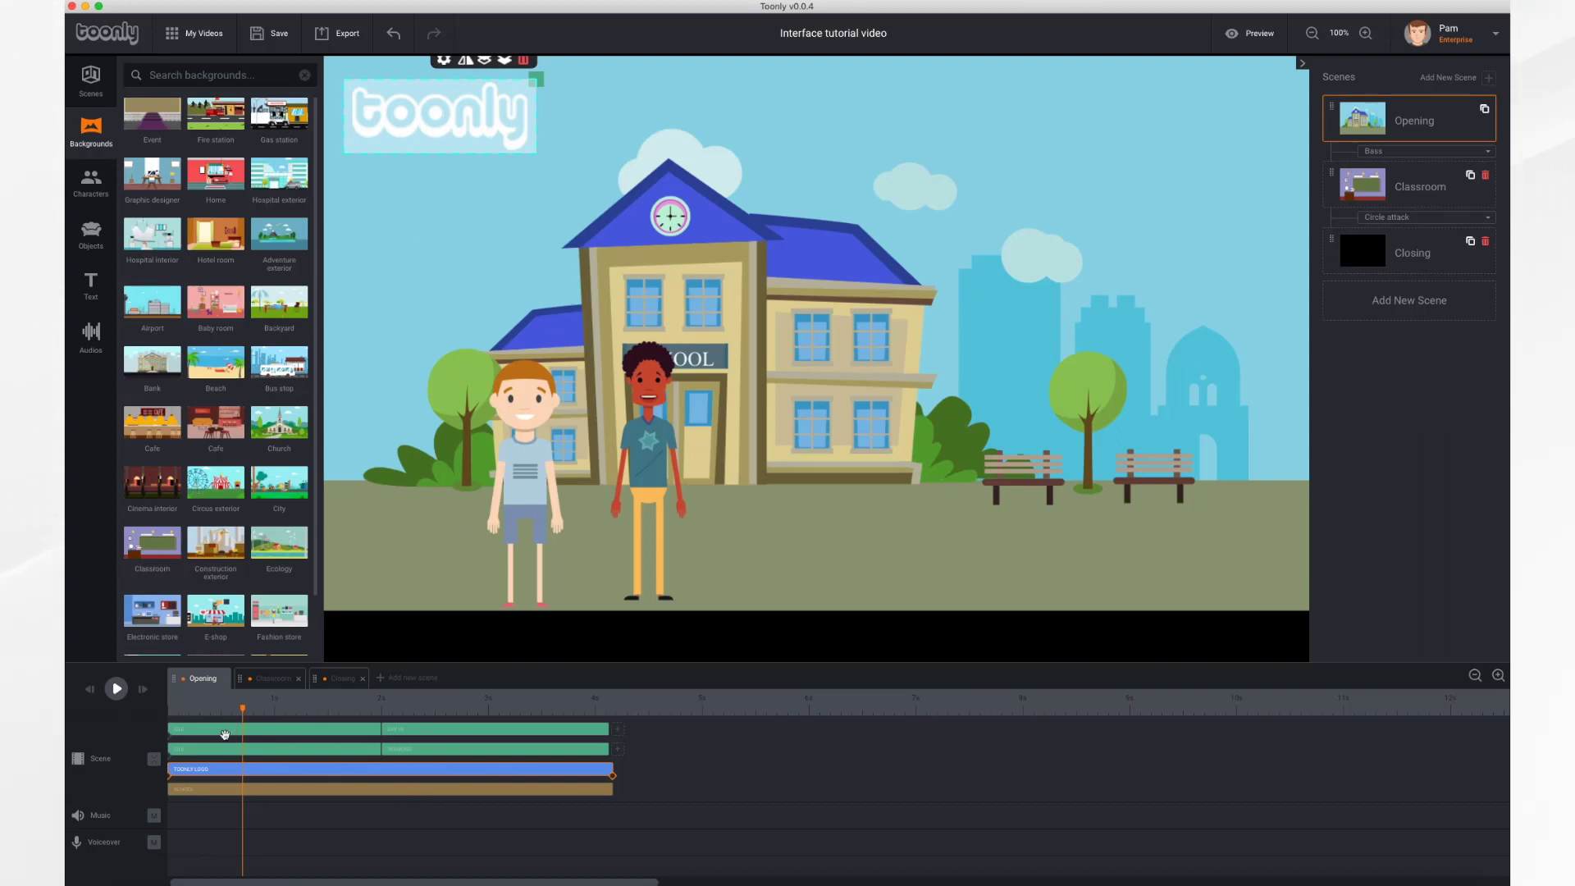
{"action": "left_click", "coordinate": [408, 753]}
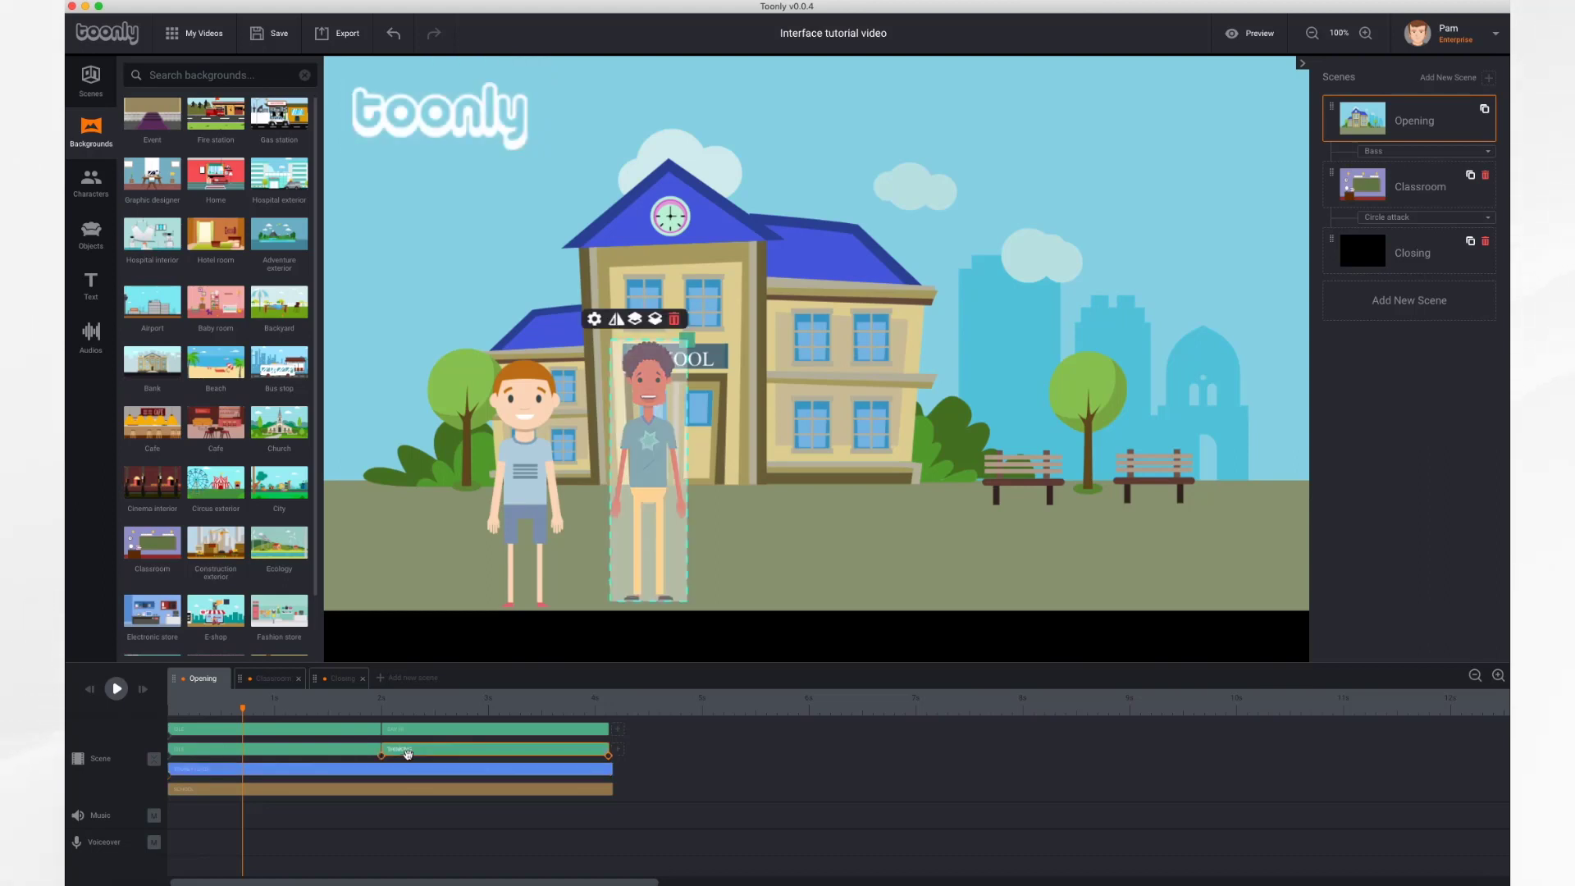
Zoom the timeline out one step, then in three steps to widen the Opening clips.
{"action": "left_click", "coordinate": [411, 729]}
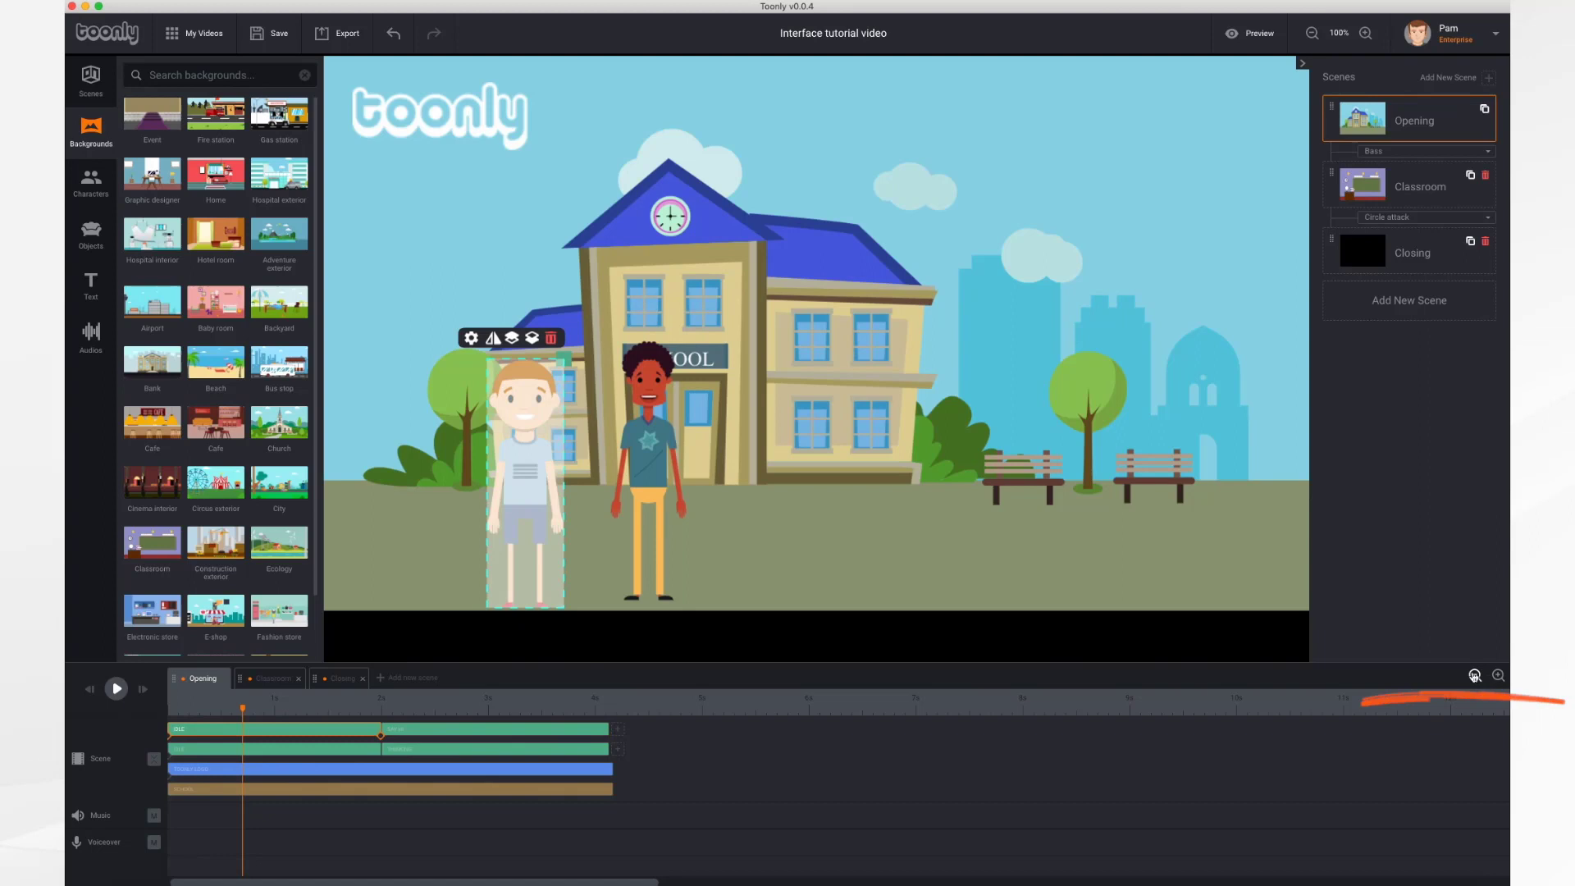
{"action": "left_click", "coordinate": [1475, 674]}
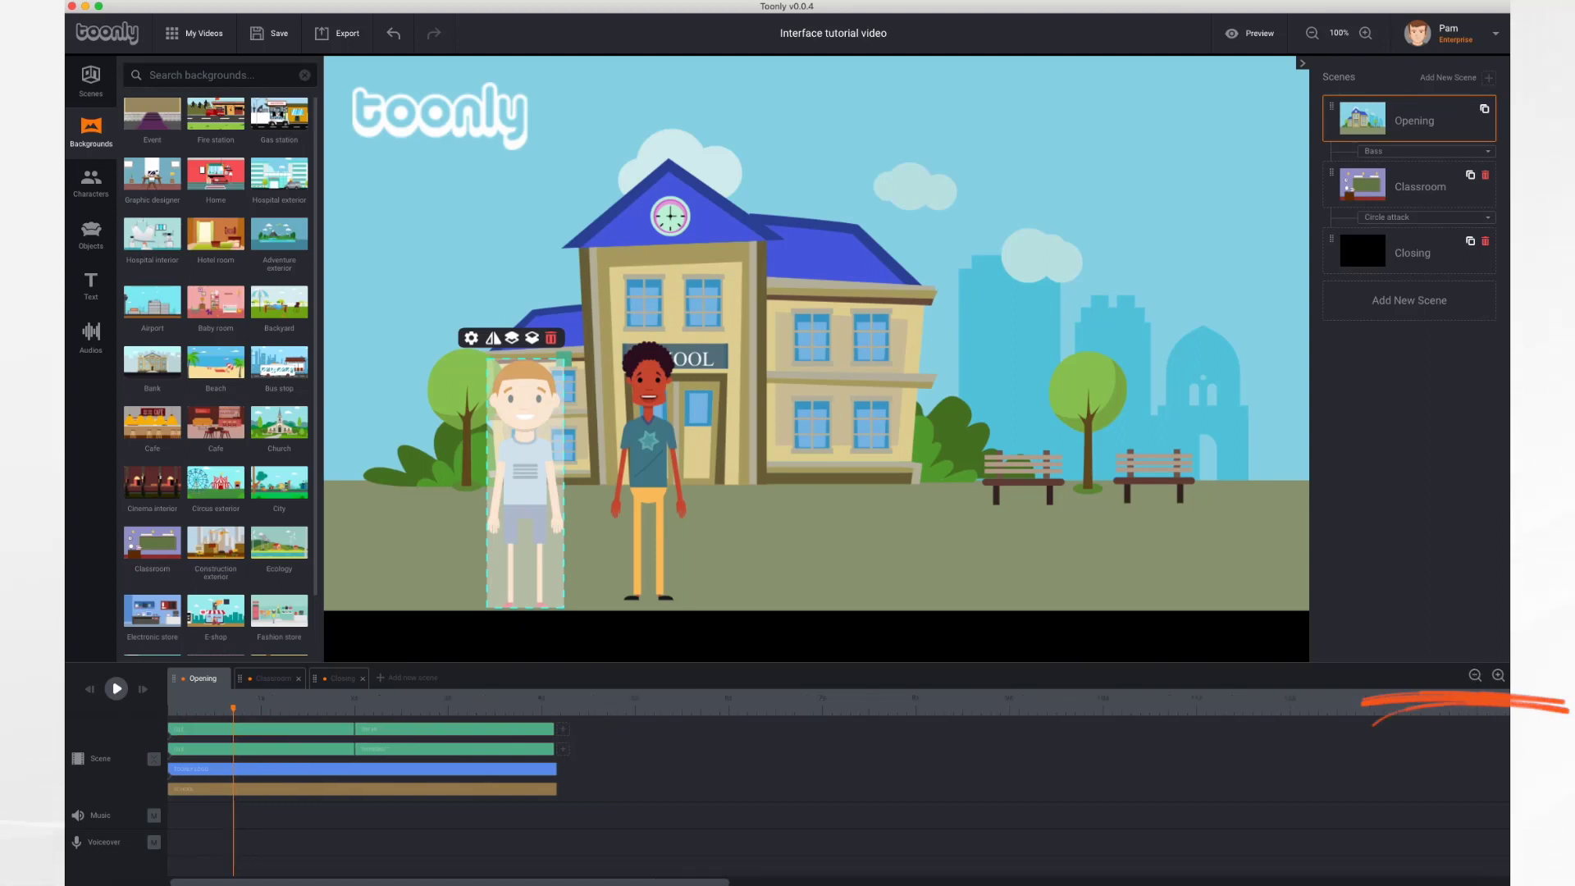
{"action": "left_click", "coordinate": [1497, 675]}
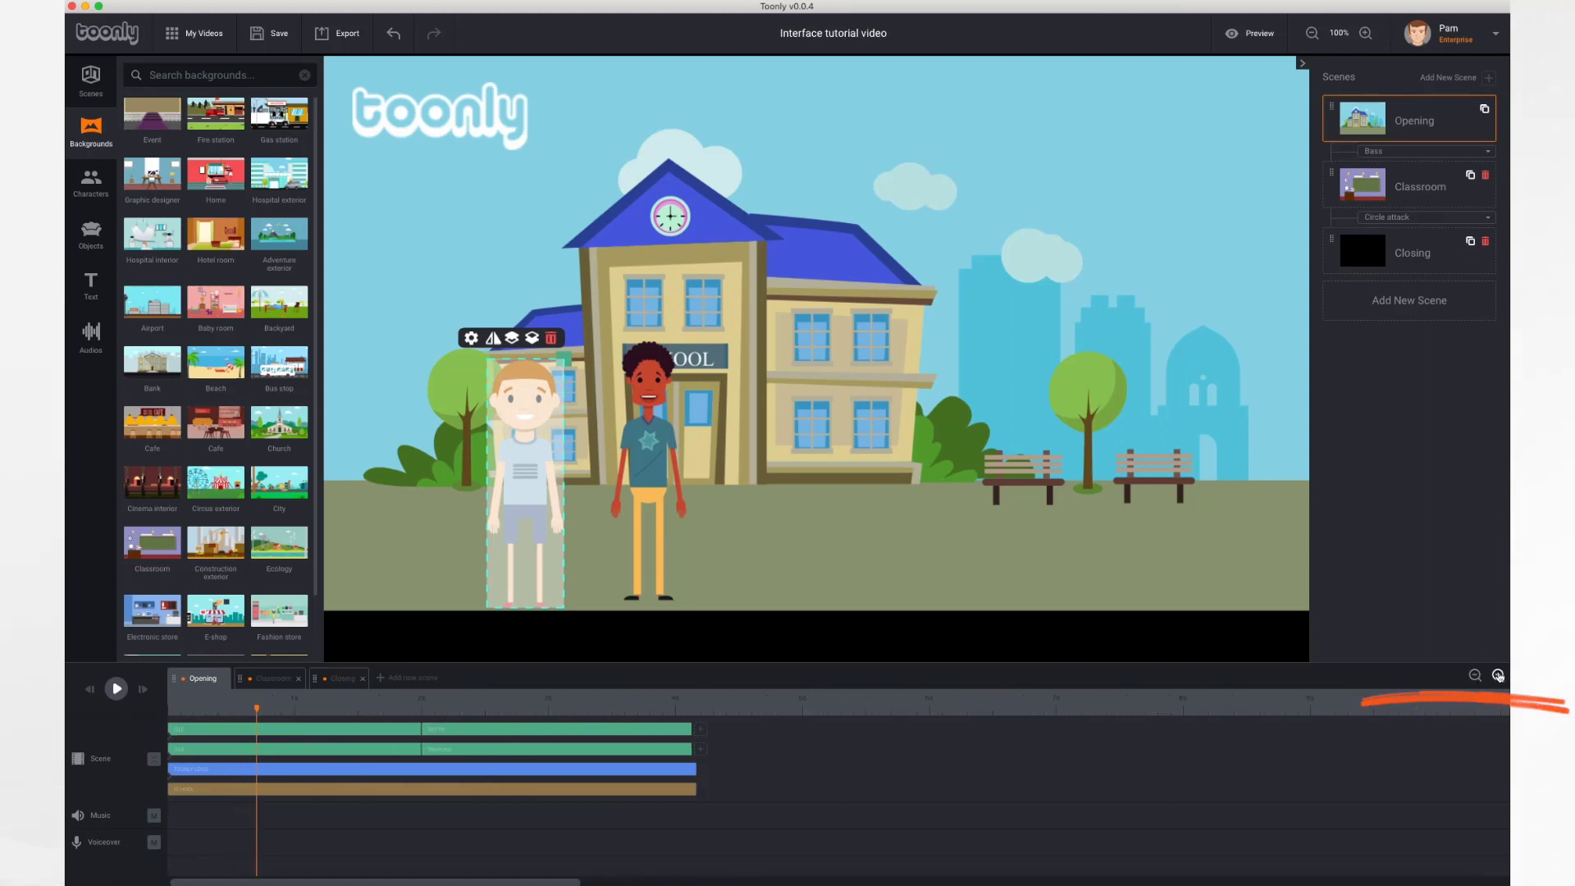
{"action": "left_click", "coordinate": [1497, 675]}
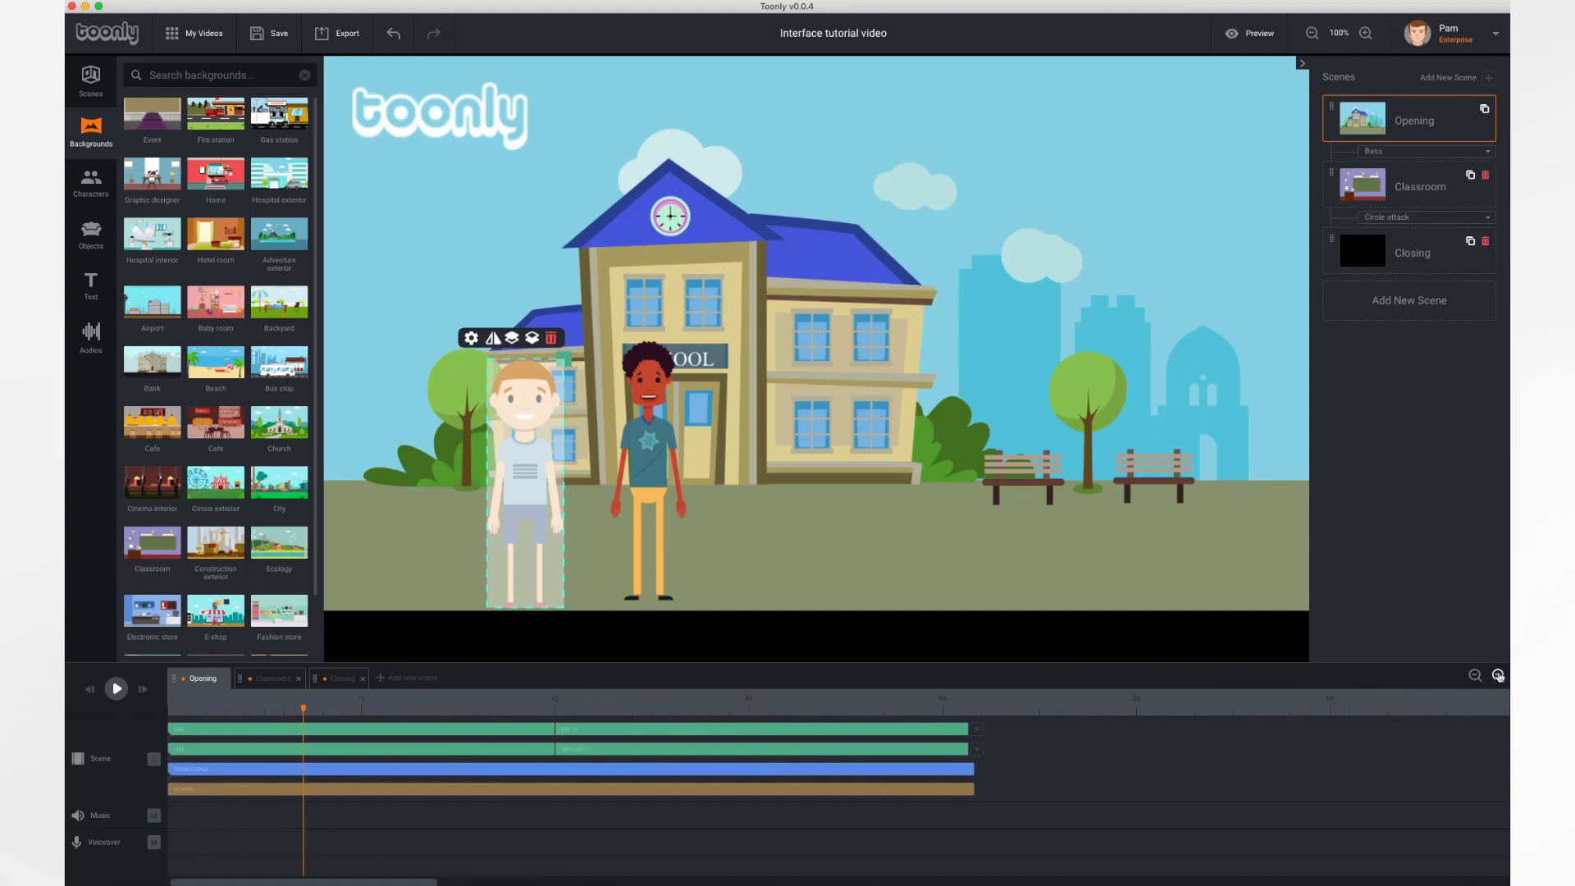
{"action": "left_click", "coordinate": [1497, 675]}
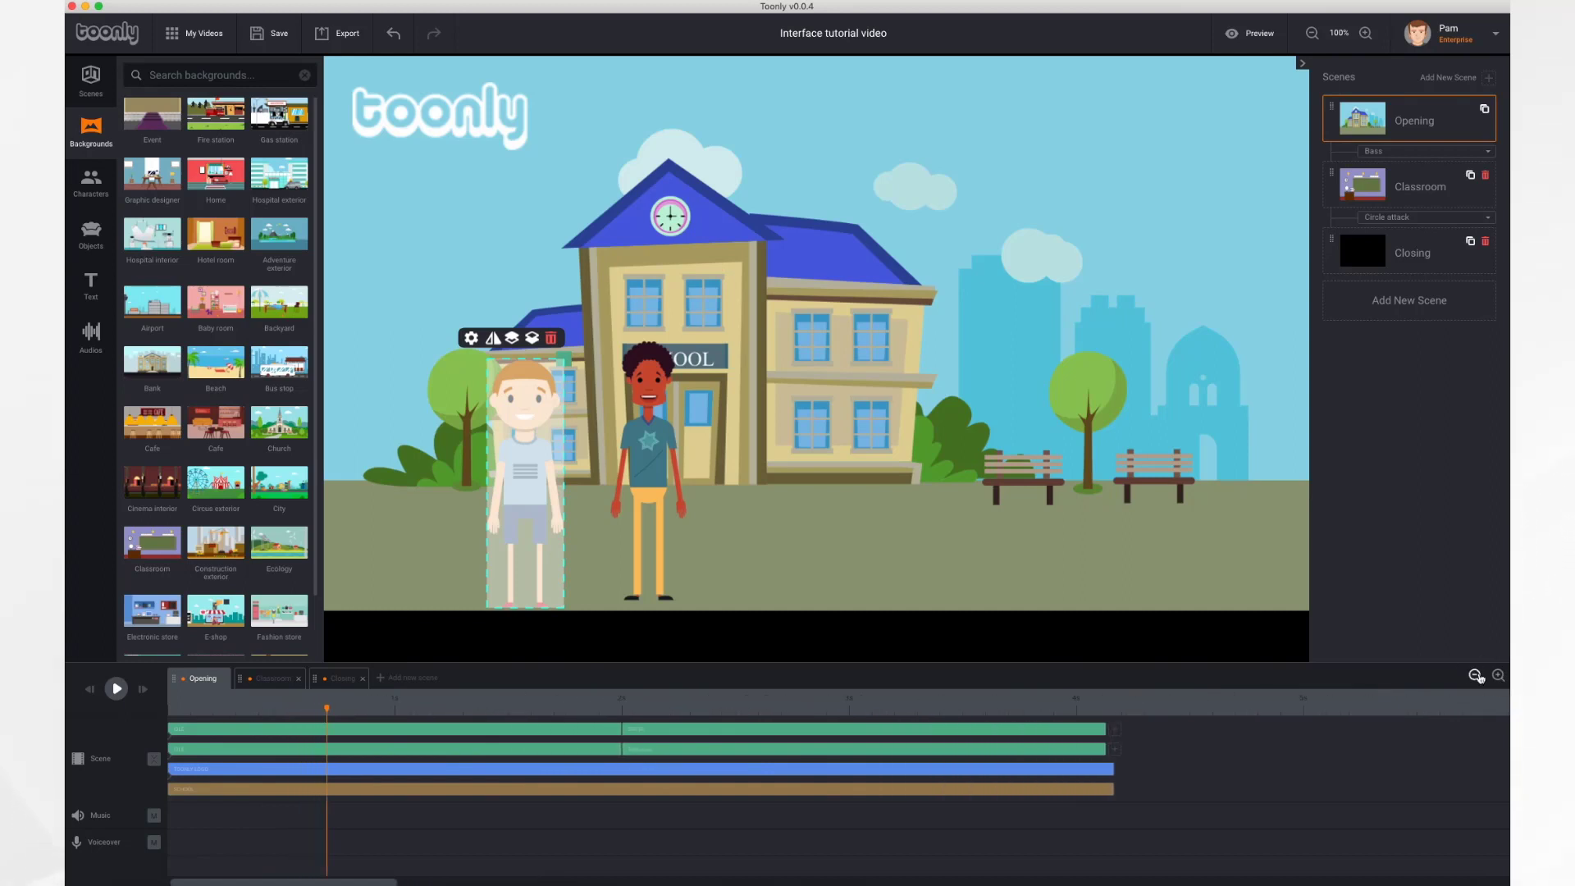
Toggle the Scene track between expanded and collapsed, finishing with one combined clip.
{"action": "left_click", "coordinate": [154, 763]}
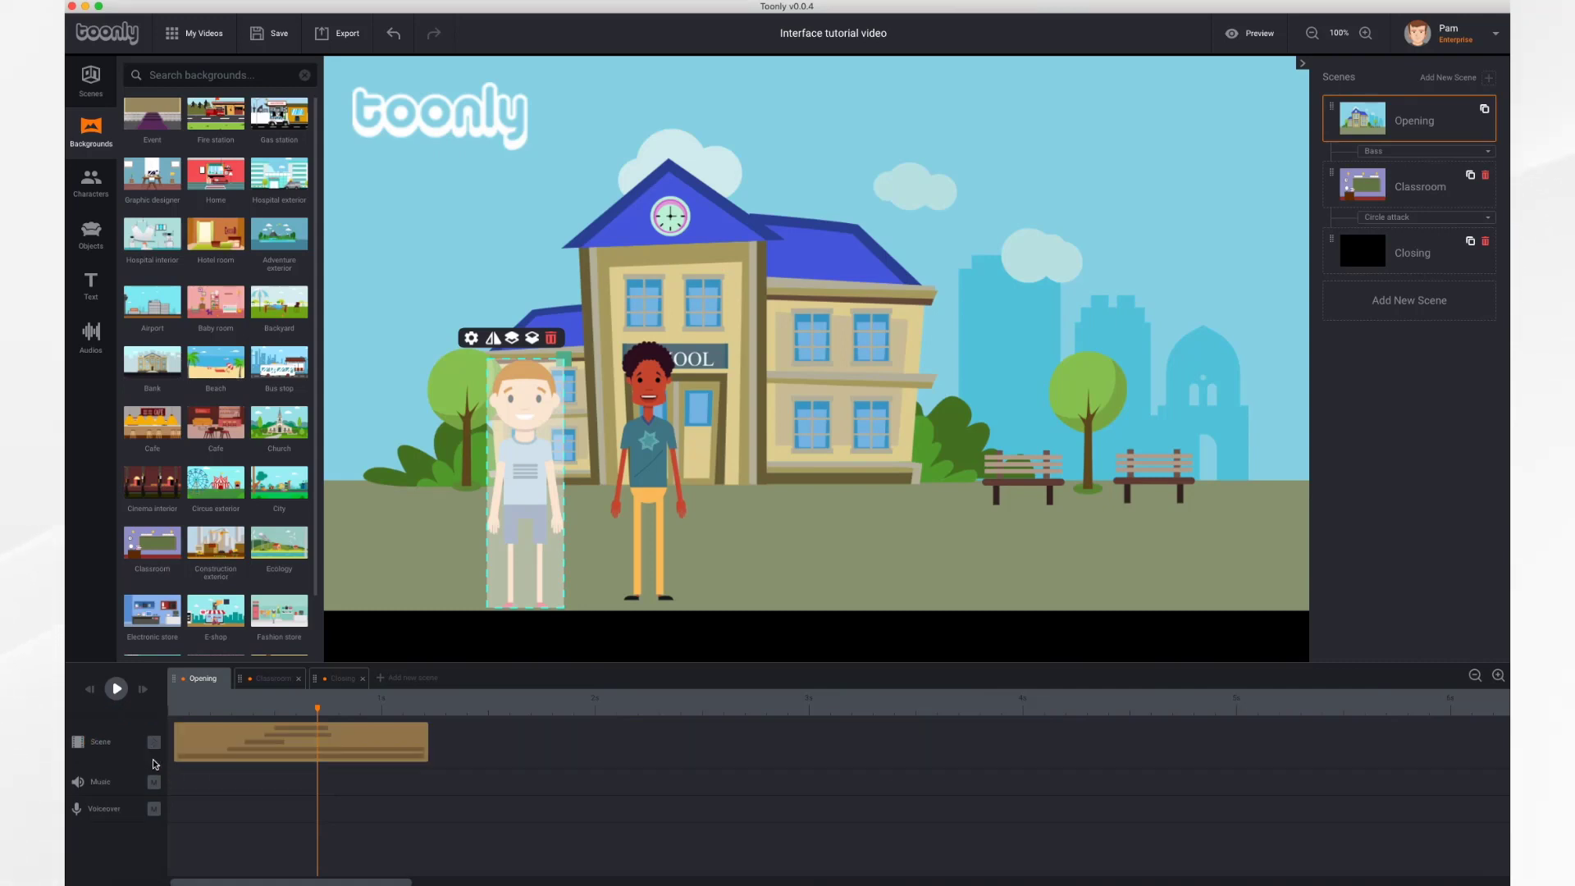
{"action": "left_click", "coordinate": [154, 743]}
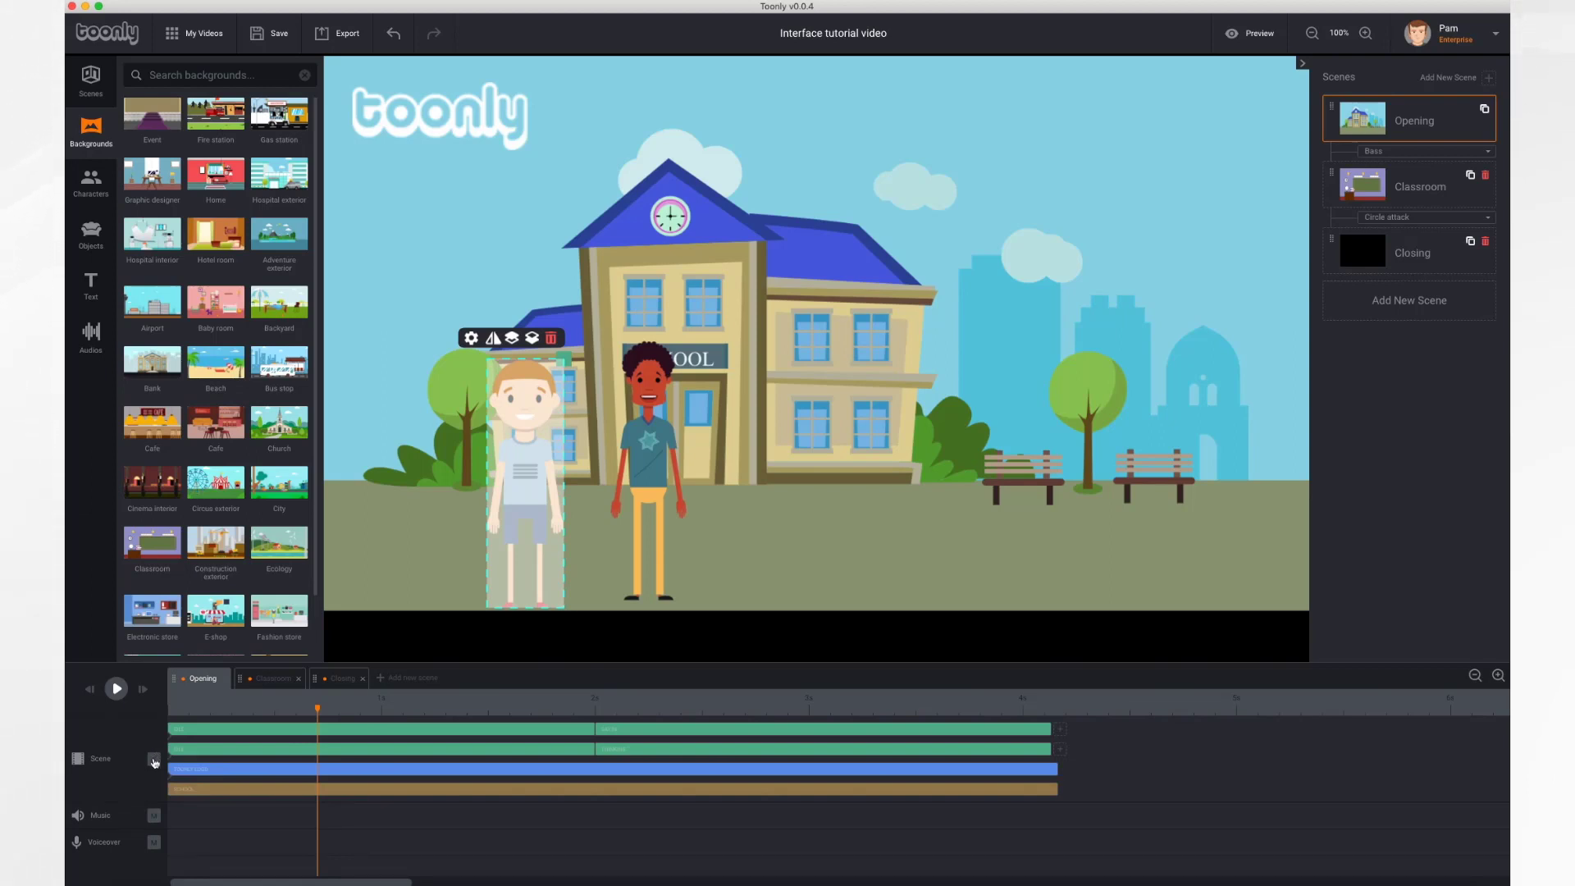
{"action": "left_click", "coordinate": [154, 763]}
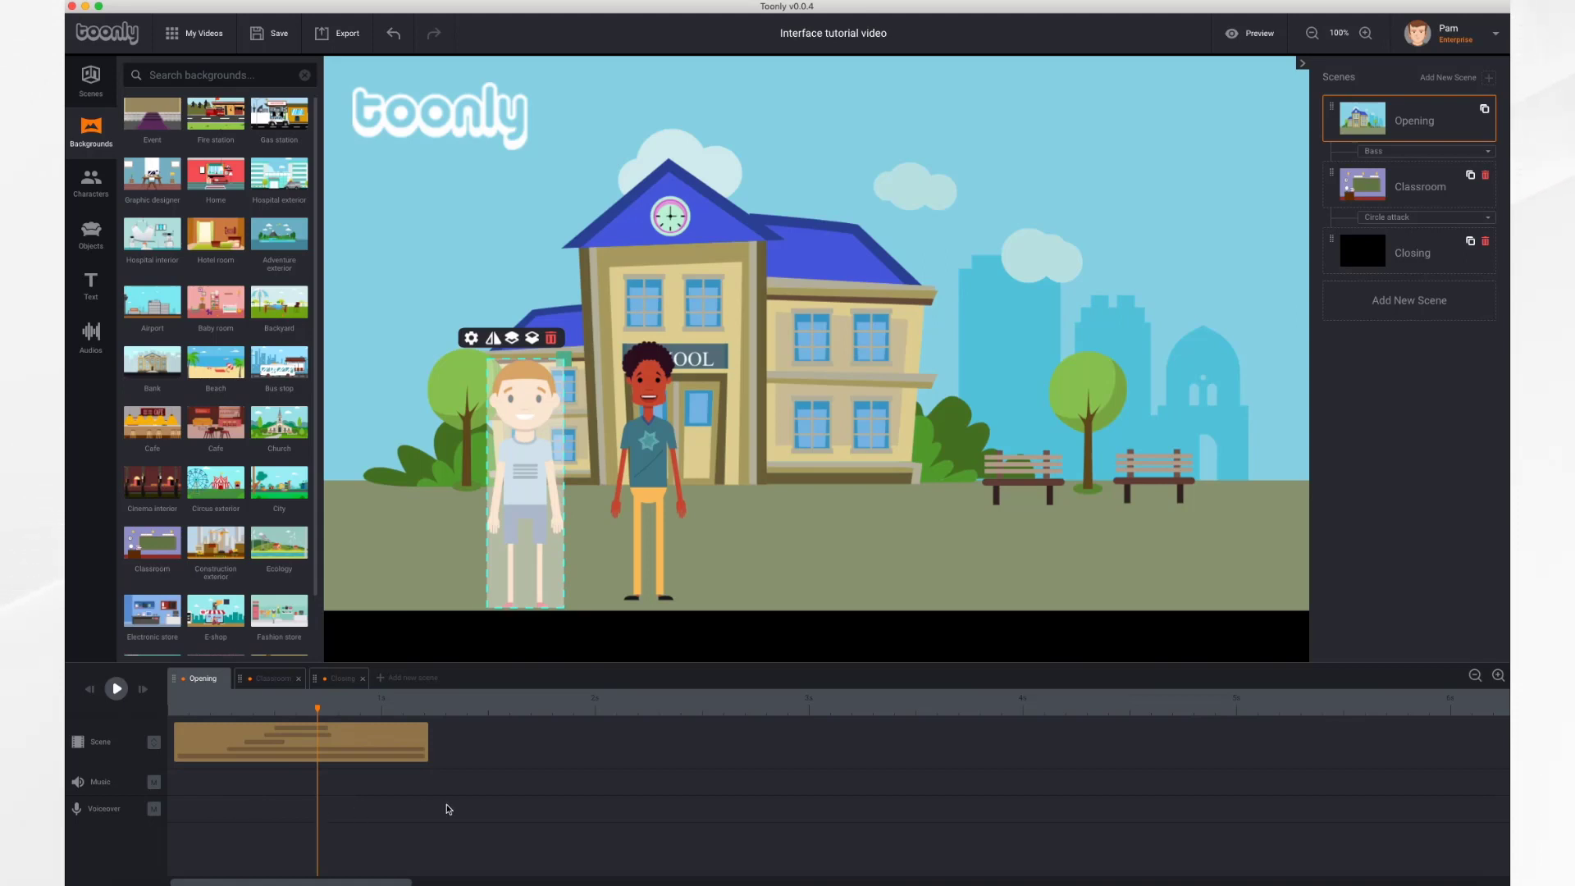
{"action": "left_click", "coordinate": [155, 743]}
{"action": "left_click", "coordinate": [155, 744]}
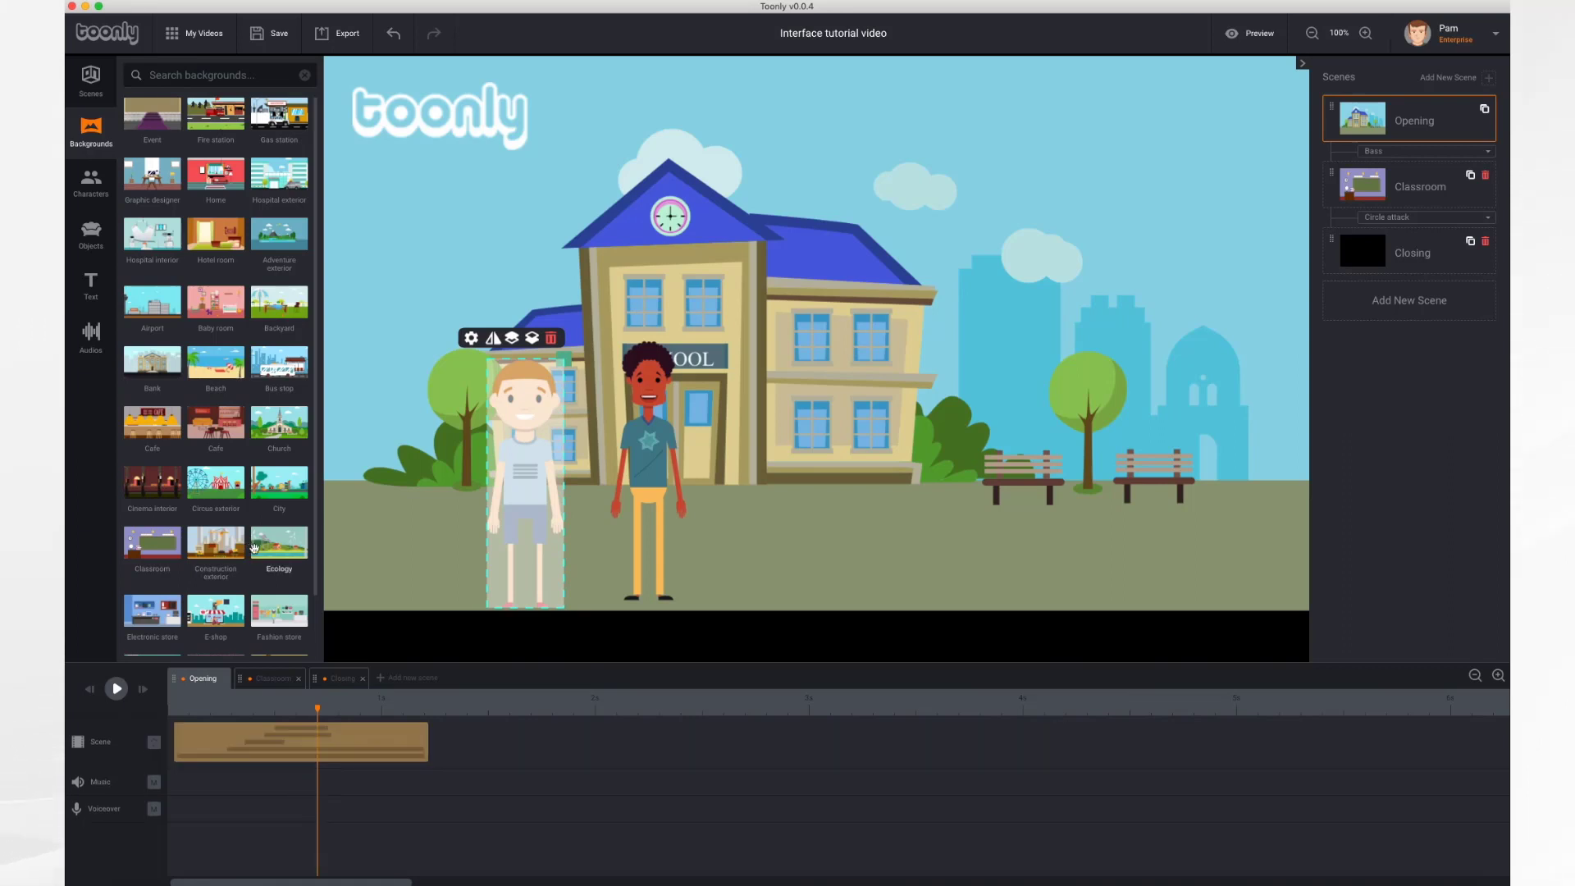